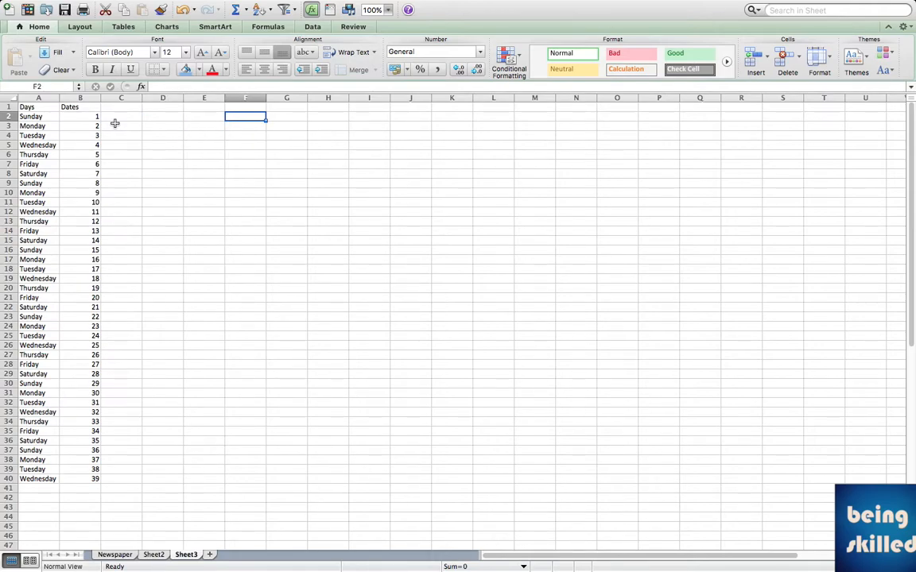
# Step: Enter the day rates "Sunday - 10", "Tuesday -15" and "Wednesday -25" as notes in cells F2 to F4
pyautogui.write('Sunday - 10')
pyautogui.press('Return')
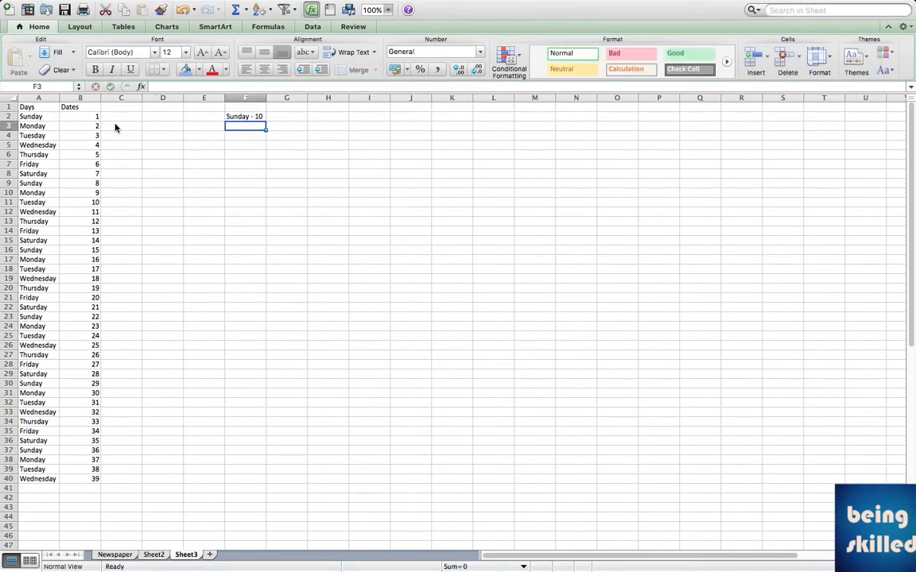
pyautogui.write('Tuesday -15')
pyautogui.press('Return')
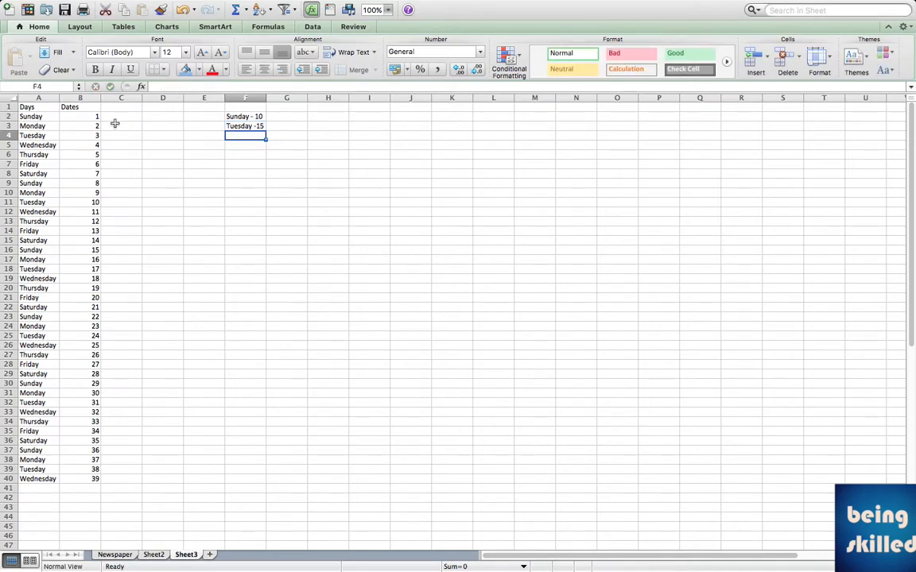
pyautogui.write('Wednes')
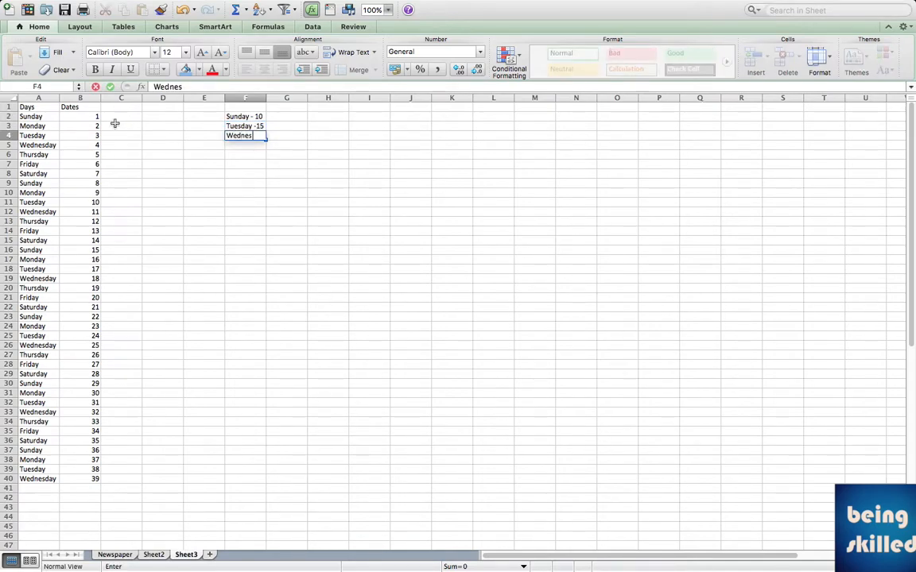
pyautogui.write('day -25')
pyautogui.press('Return')
# Step: Enter the formula =IF(A2="Sunday",10,5) in cell C2
pyautogui.press('Left')
pyautogui.press('Left')
pyautogui.press('Left')
pyautogui.press('Up')
pyautogui.press('Up')
pyautogui.press('Up')
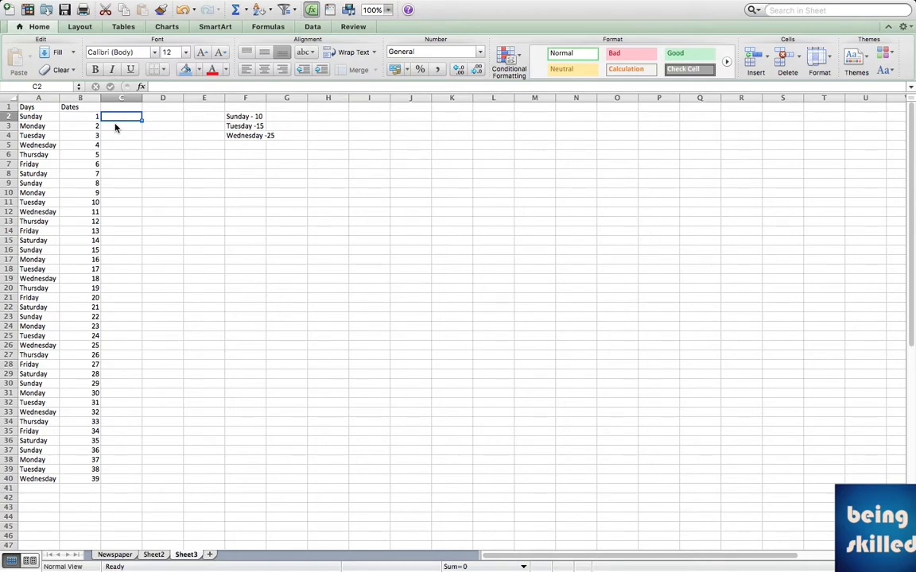
pyautogui.write('=IF')
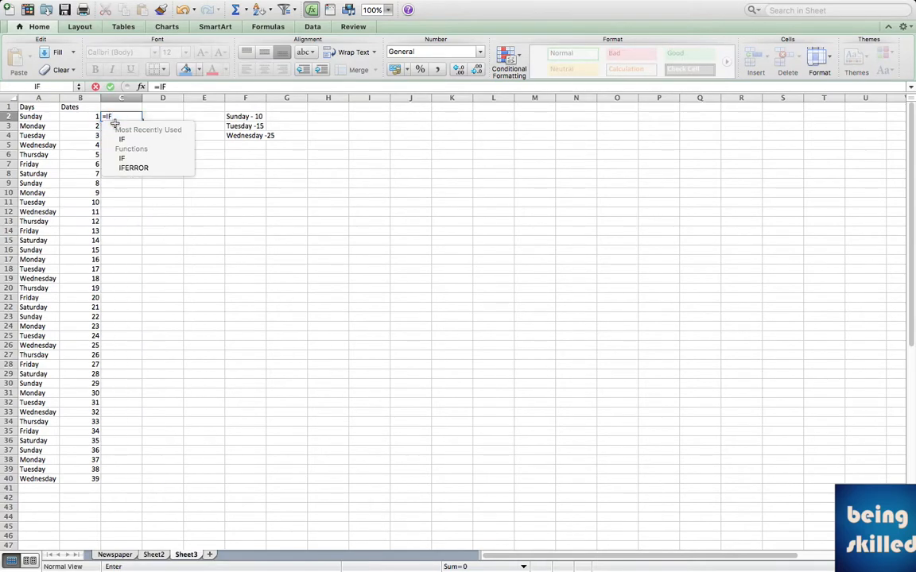
pyautogui.write('(')
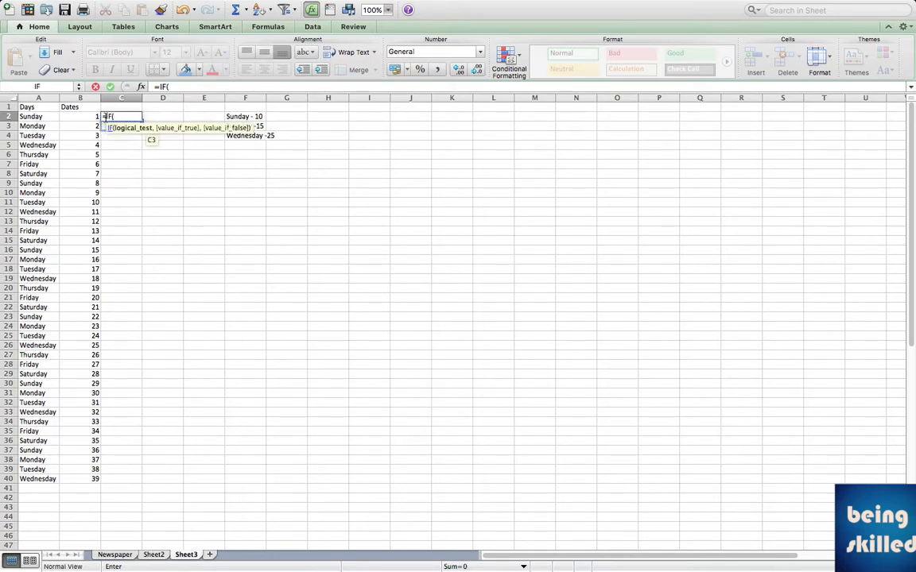
pyautogui.click(125, 117)
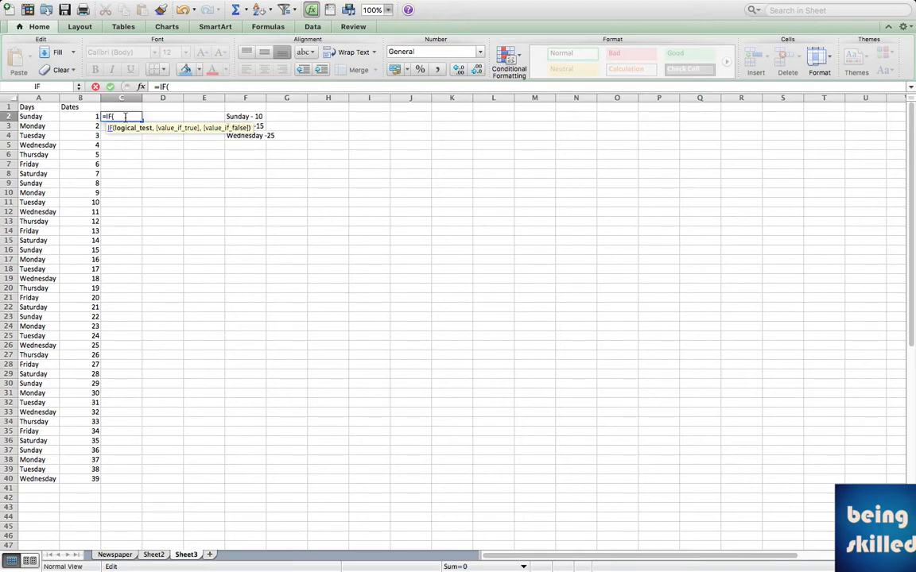
pyautogui.click(45, 119)
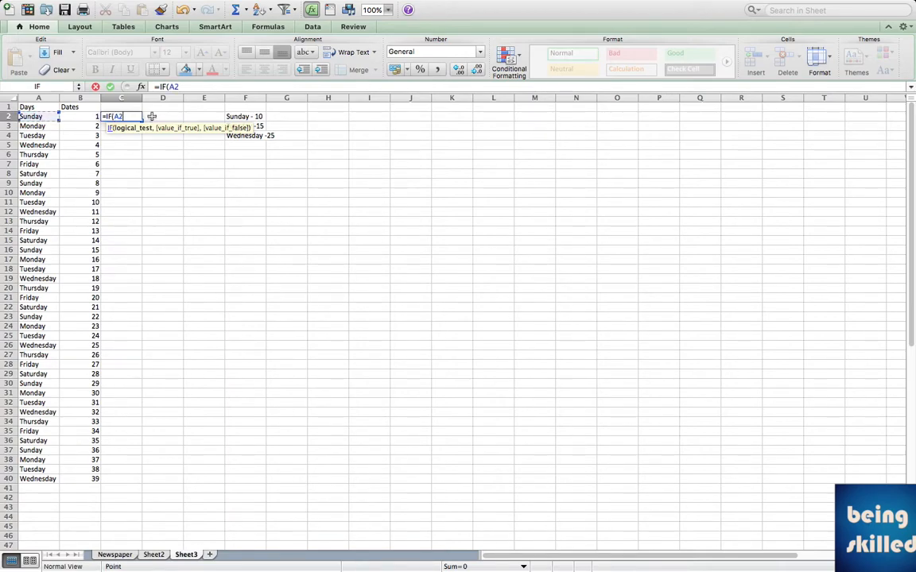
pyautogui.write('="Sunday",')
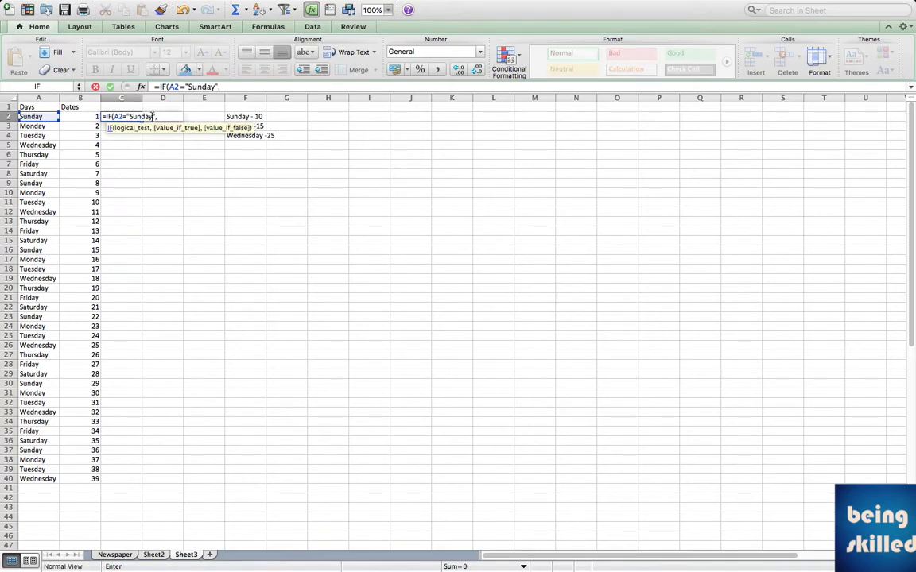
pyautogui.write('10,')
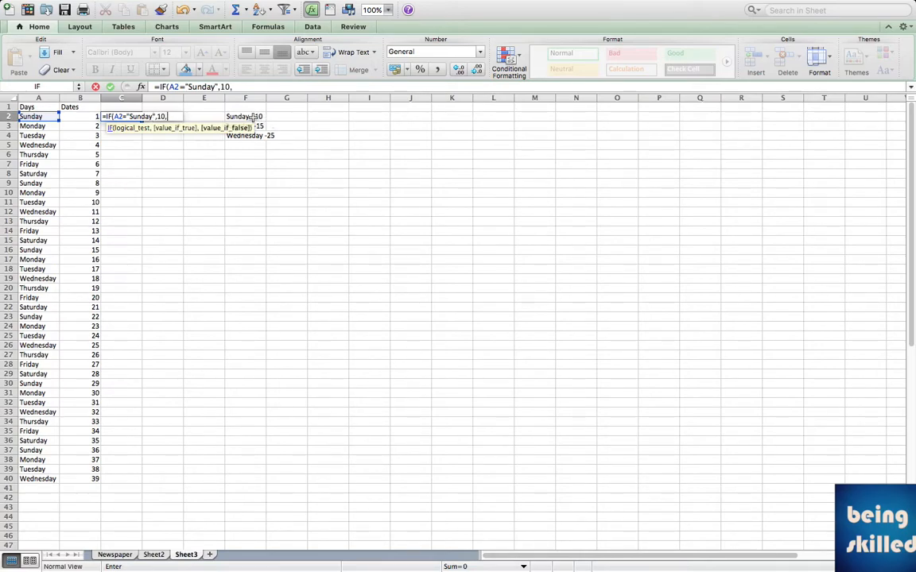
pyautogui.press('BackSpace')
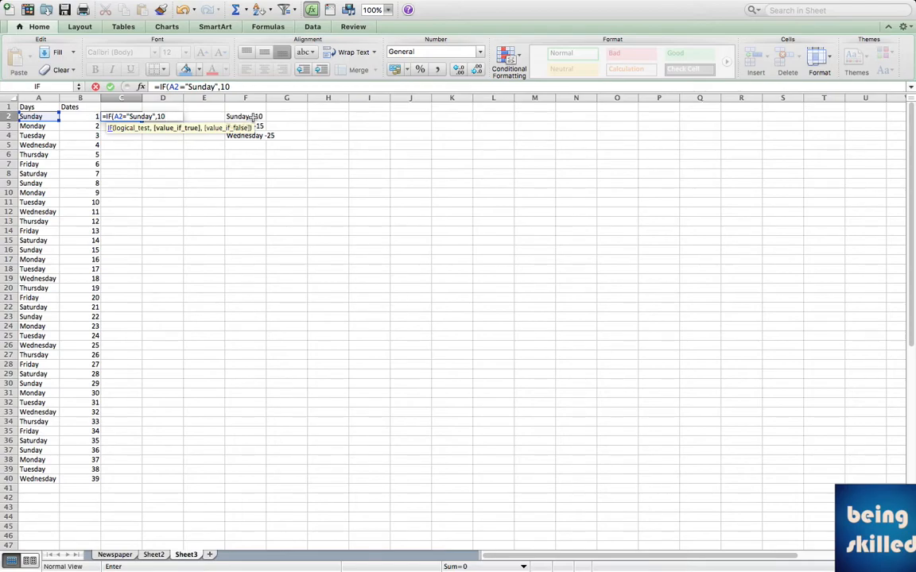
pyautogui.write(',5)')
pyautogui.press('Return')
# Step: Add the note "Default - 5" in cell F1 above the day rates
pyautogui.press('Up')
pyautogui.press('Right')
pyautogui.press('Right')
pyautogui.press('Right')
pyautogui.press('Up')
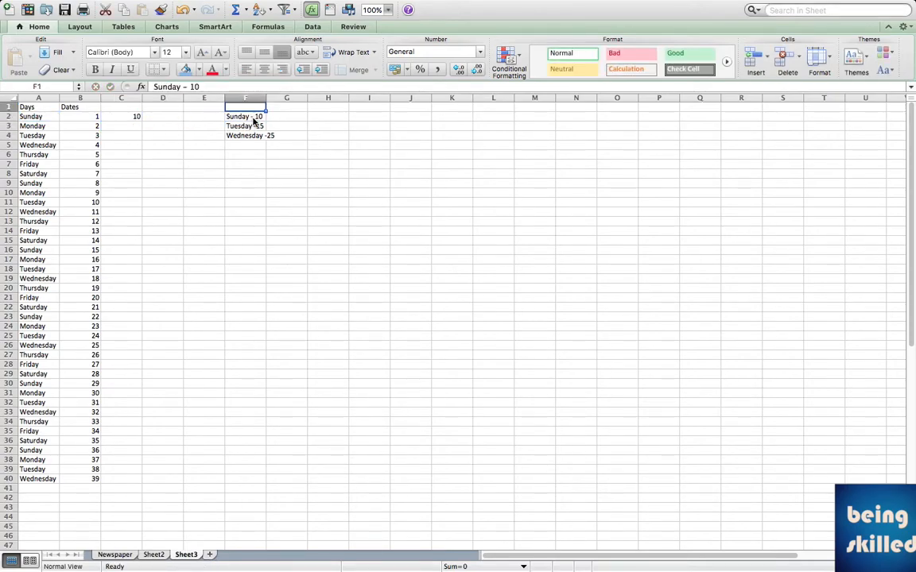
pyautogui.write('Default -')
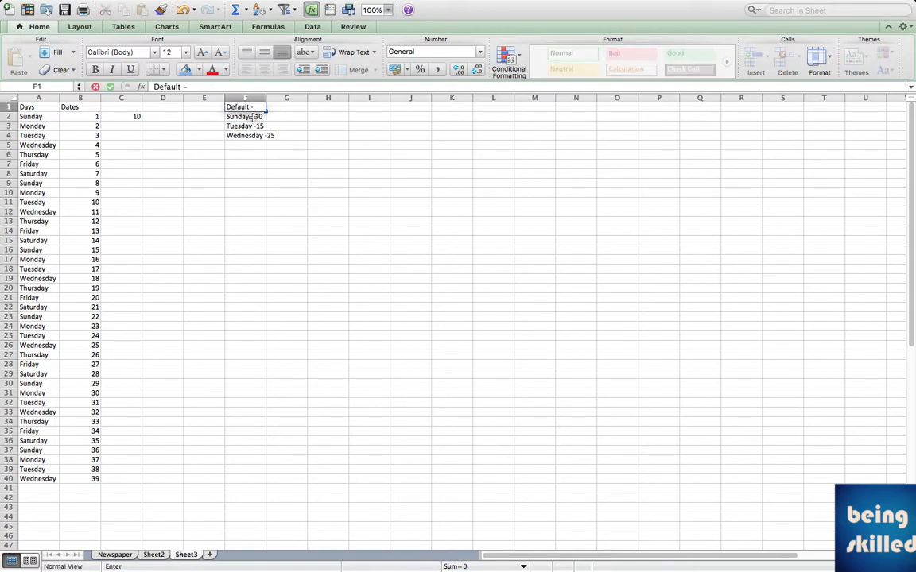
pyautogui.write(' 5')
pyautogui.press('Return')
# Step: Review the IF formula in C2 against A2, and fill it down column C through row 40
pyautogui.click(138, 118)
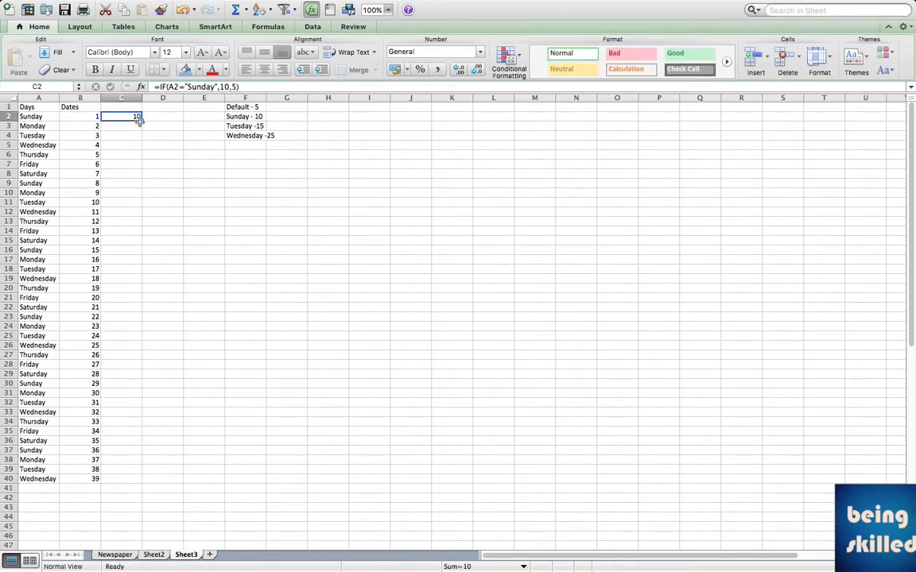
pyautogui.click(26, 116)
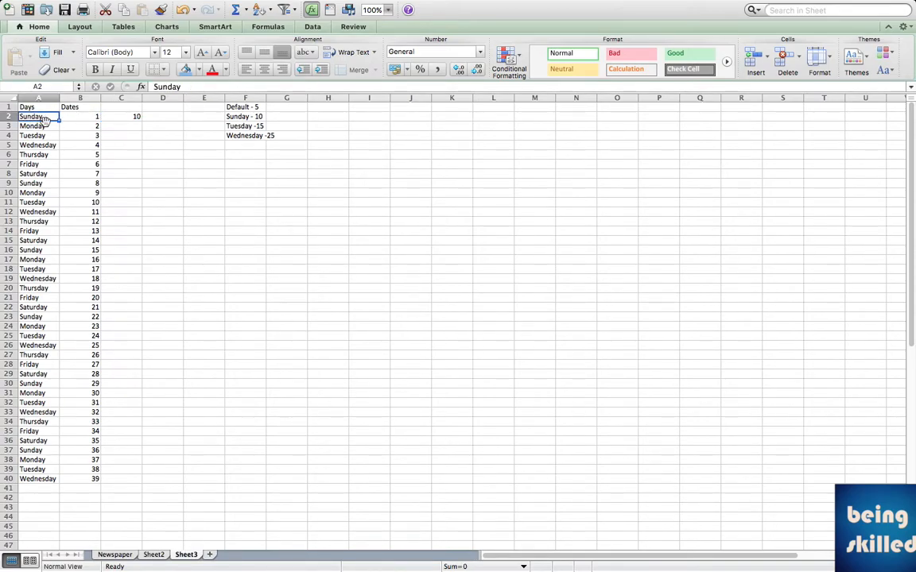
pyautogui.click(116, 116)
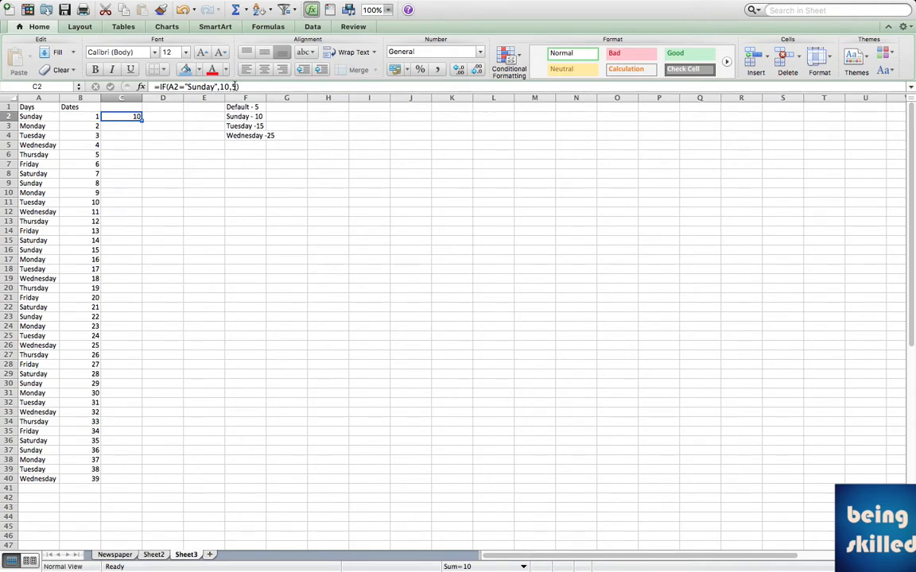
pyautogui.click(235, 87)
pyautogui.click(266, 101)
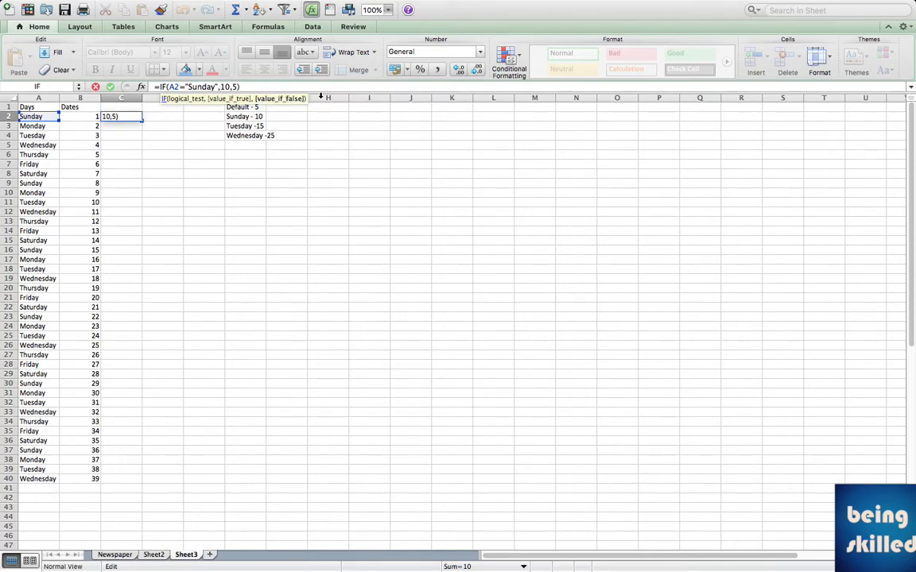
pyautogui.press('Return')
pyautogui.moveTo(140, 120); pyautogui.dragTo(129, 481)
pyautogui.click(127, 480)
# Step: Check the filled column C values against the weekdays in column A, comparing Sunday rows with other days
pyautogui.click(134, 117)
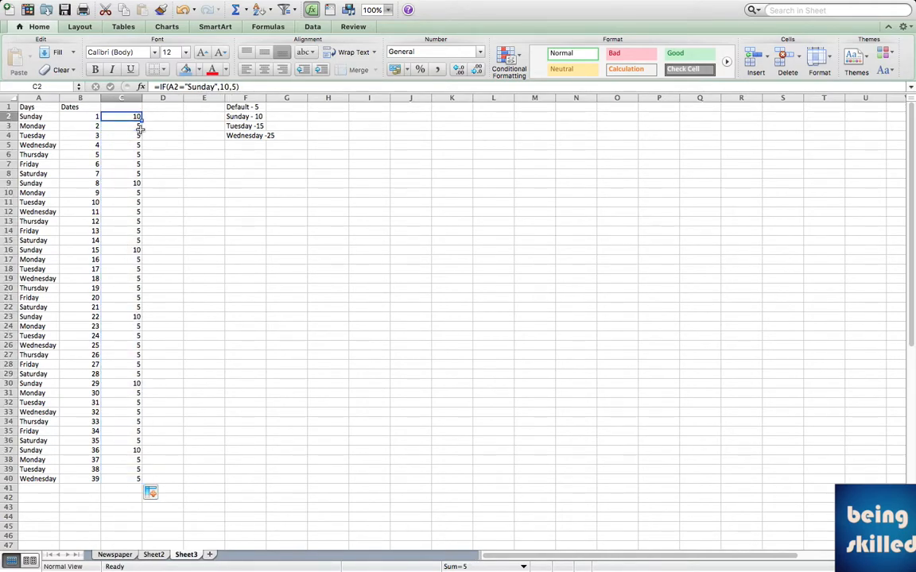
pyautogui.hotkey('shift', 'Left')
pyautogui.hotkey('shift', 'Left')
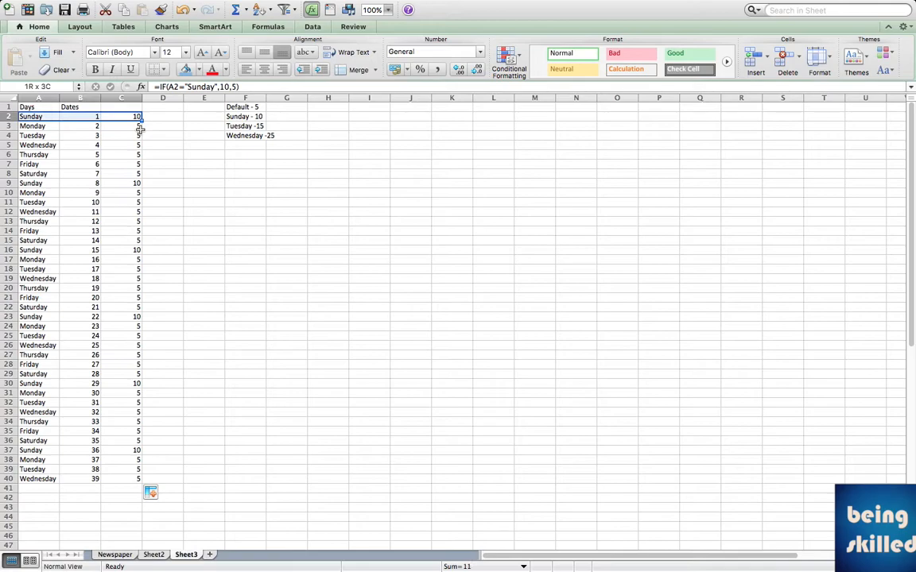
pyautogui.moveTo(126, 186); pyautogui.dragTo(33, 184)
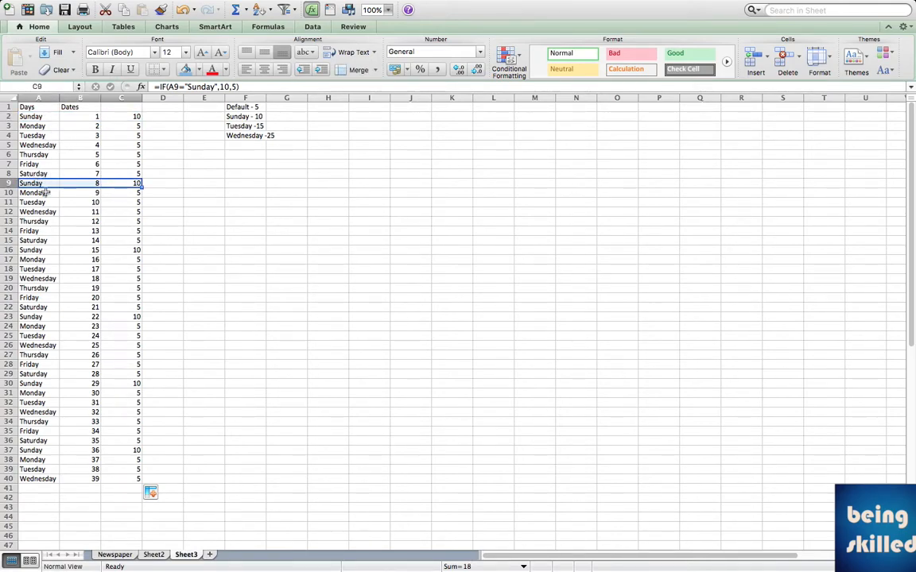
pyautogui.click(127, 317)
pyautogui.hotkey('shift', 'Left')
pyautogui.hotkey('shift', 'Left')
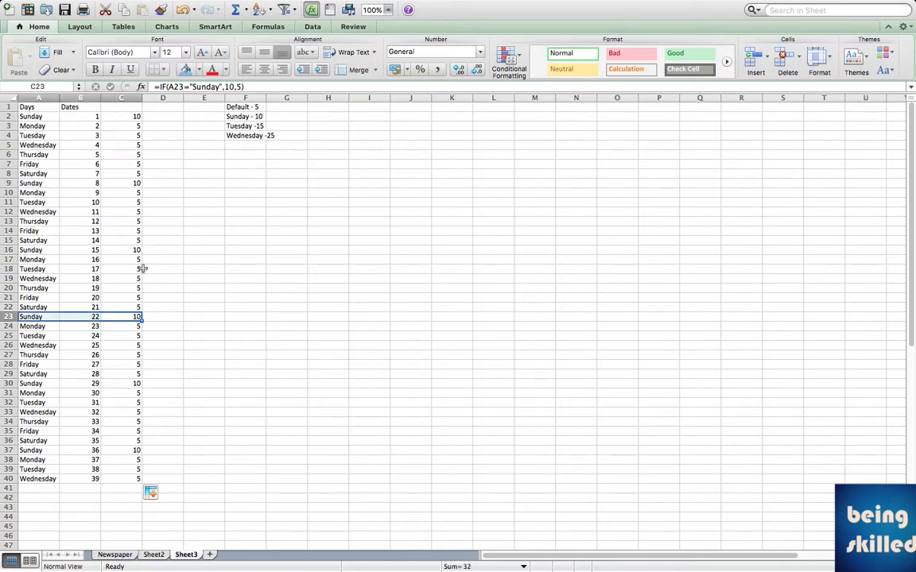
pyautogui.click(121, 240)
pyautogui.hotkey('shift', 'Up')
pyautogui.moveTo(62, 188); pyautogui.dragTo(35, 195)
pyautogui.click(40, 193)
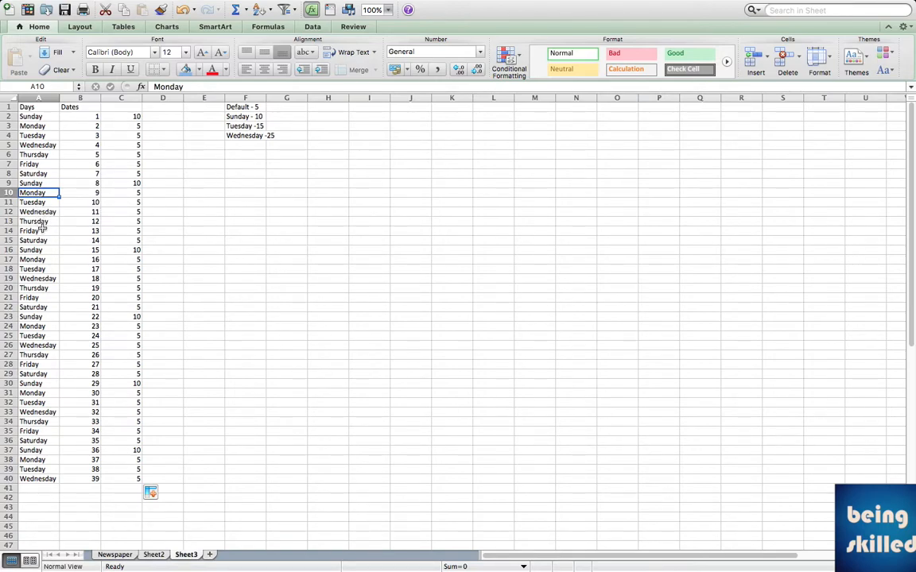
pyautogui.click(42, 229)
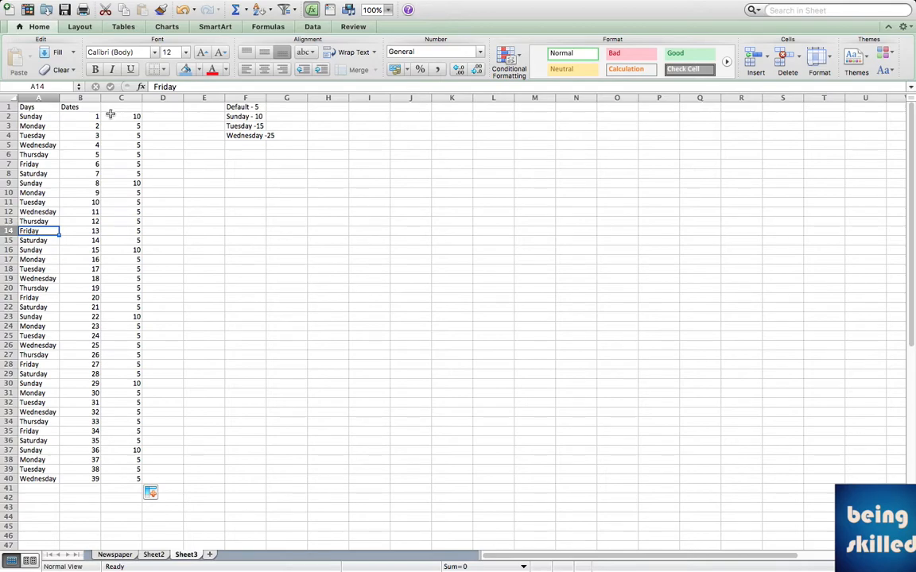
# Step: Enter two people's first names in cells G8 and G9
pyautogui.click(301, 175)
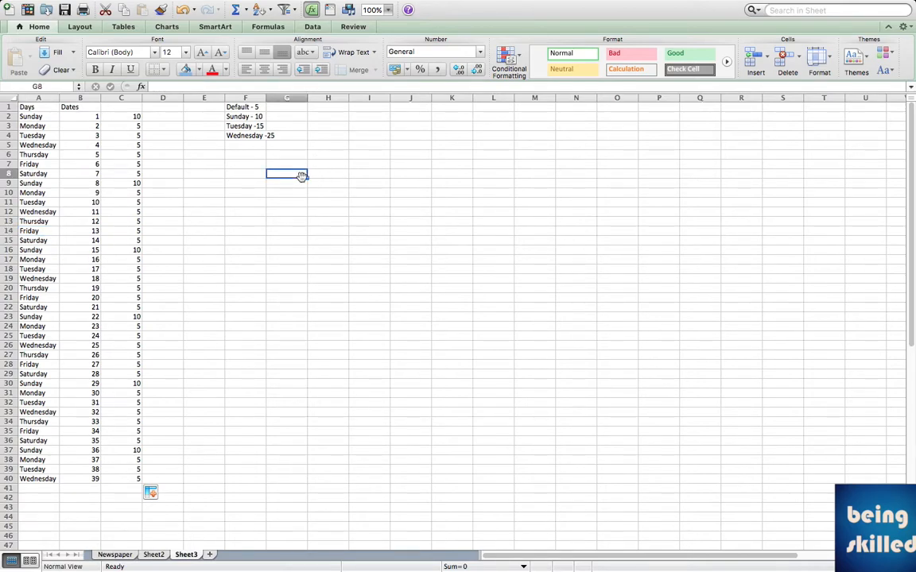
pyautogui.write('Joe')
pyautogui.press('Return')
pyautogui.write('Manky')
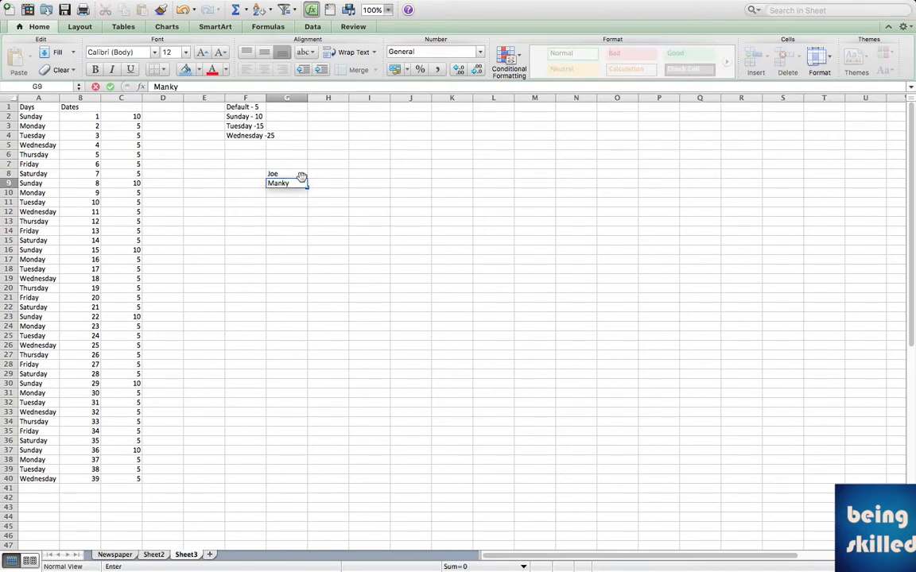
pyautogui.press('Return')
# Step: Enter the scores 10 in H8 and 50 in H9 beside the two names
pyautogui.press('Right')
pyautogui.press('Up')
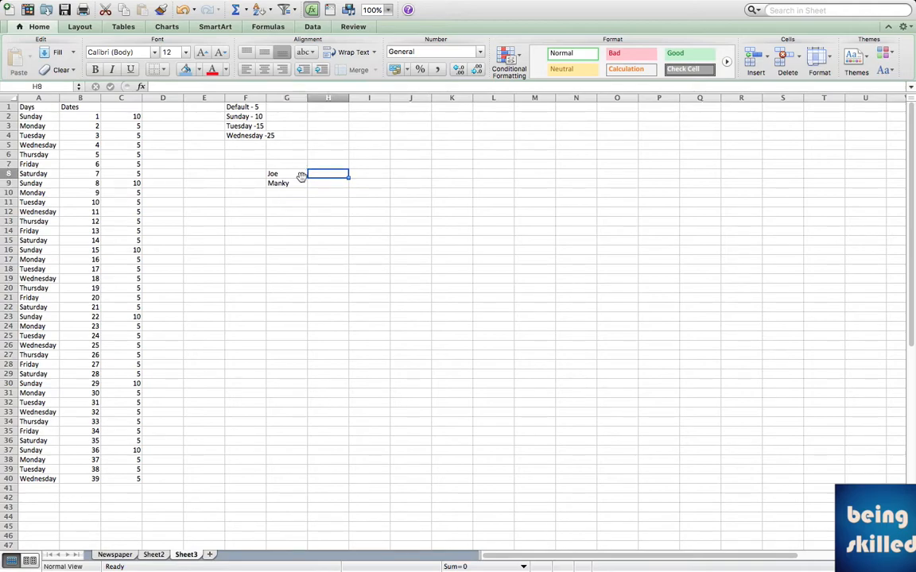
pyautogui.write('10')
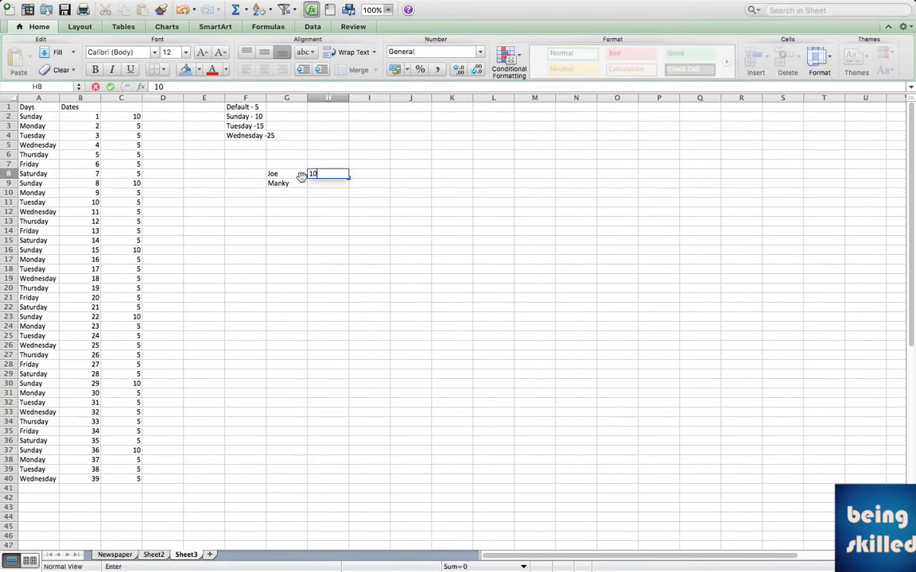
pyautogui.press('Return')
pyautogui.write('50')
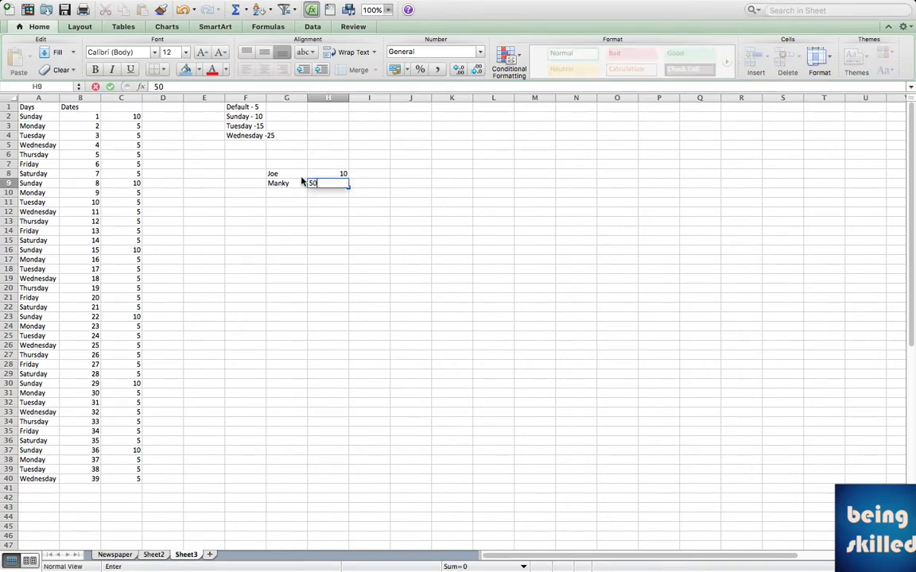
pyautogui.press('Up')
# Step: Enter the formula =IF(H8>40,"Pass","Fail") in cell I8 to grade the first score
pyautogui.press('Right')
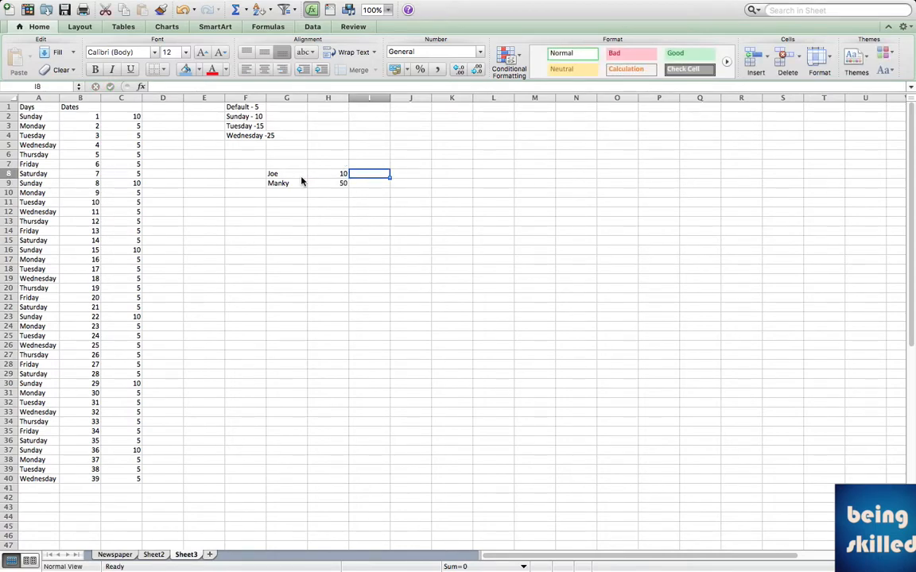
pyautogui.write('=')
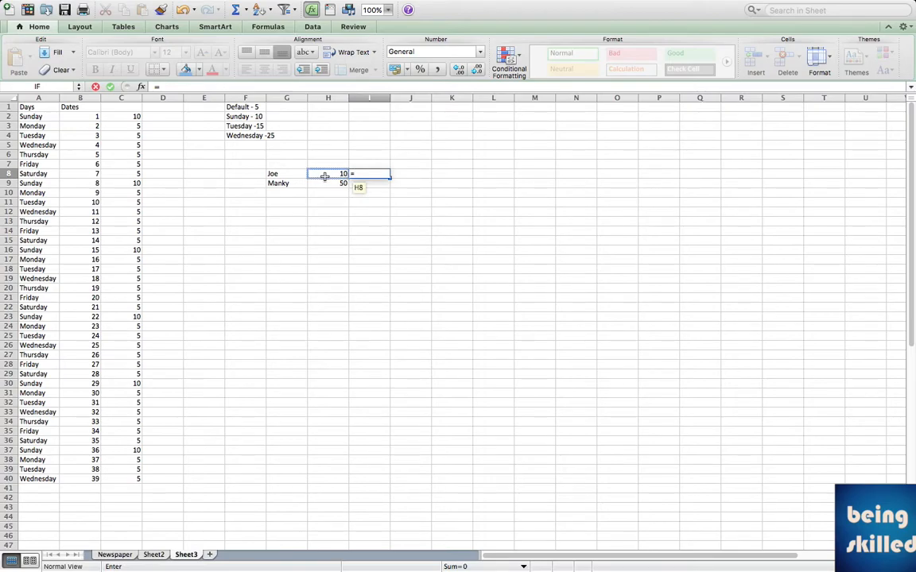
pyautogui.write('IF')
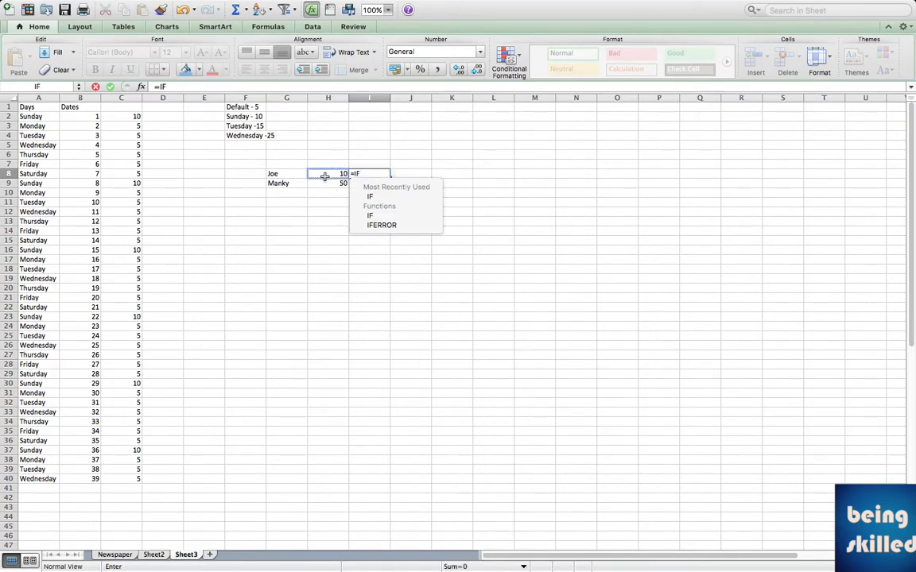
pyautogui.write('(')
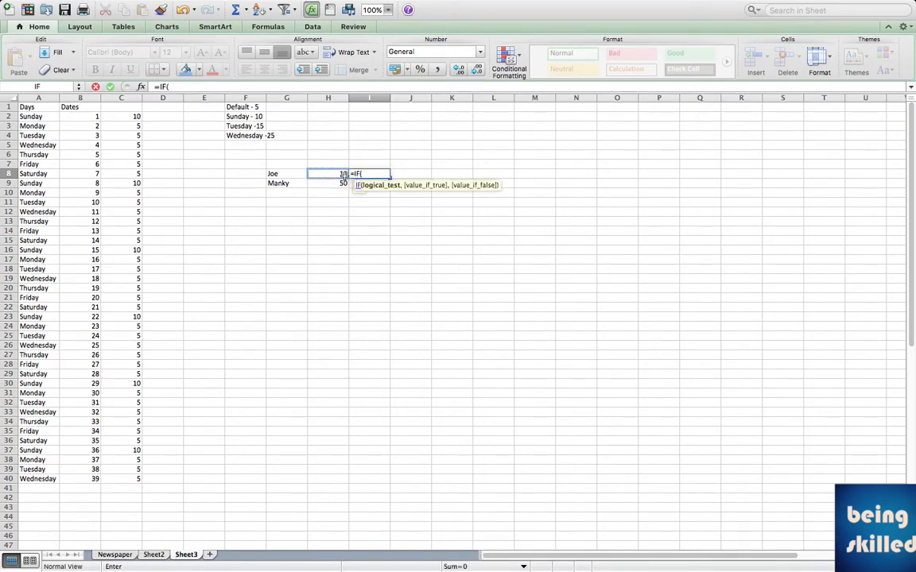
pyautogui.click(342, 173)
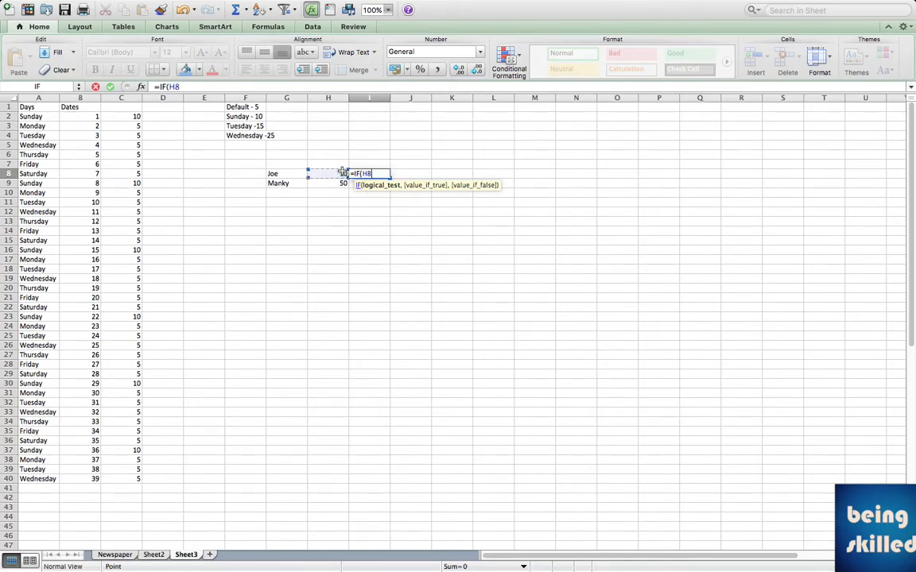
pyautogui.write('>')
pyautogui.write('40)')
pyautogui.write(',')
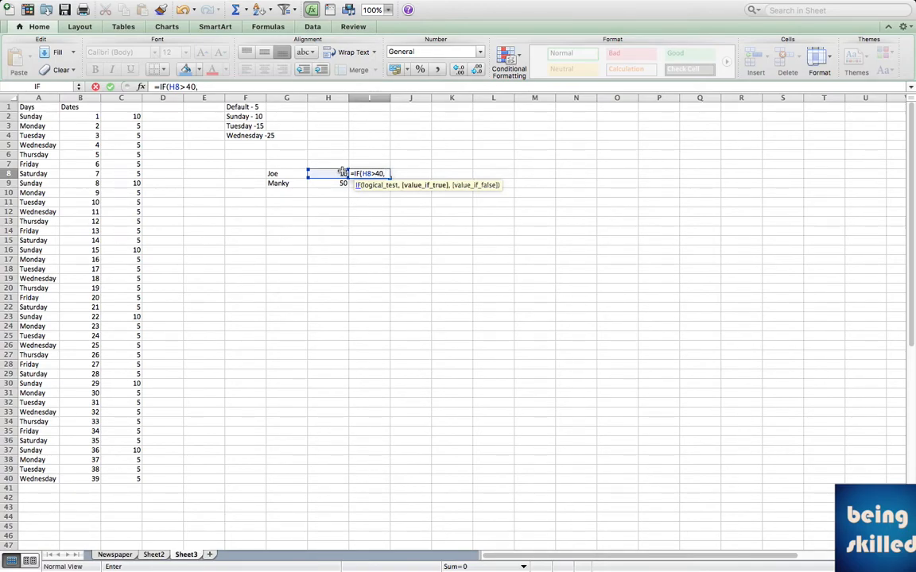
pyautogui.write('Pass,Fail")')
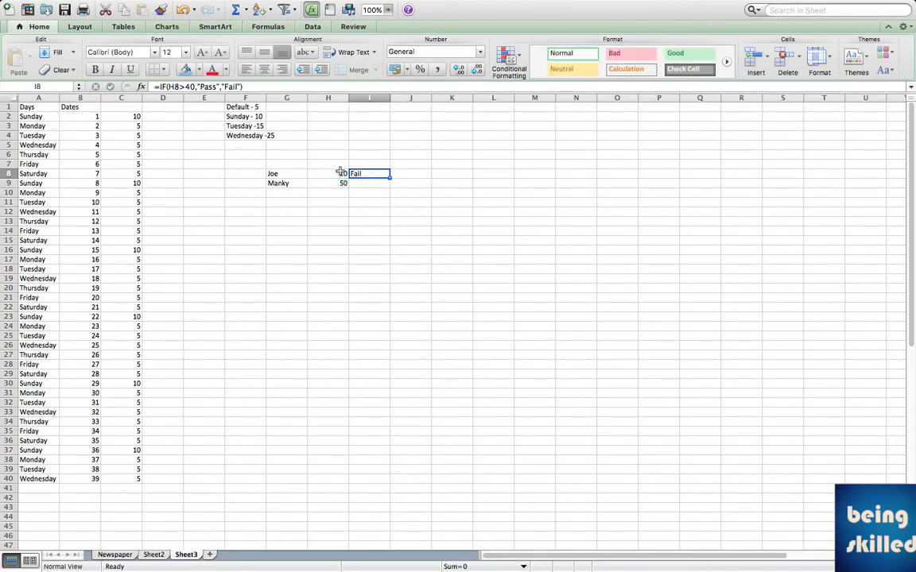
# Step: Check the score in H8 against the formula in I8 and copy that formula down to I9
pyautogui.click(341, 172)
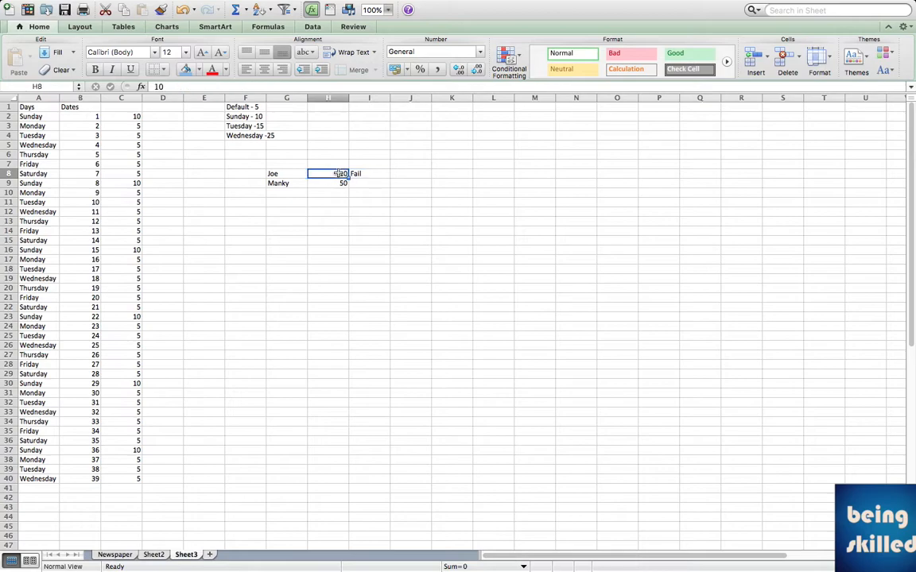
pyautogui.click(349, 170)
pyautogui.click(347, 171)
pyautogui.click(360, 172)
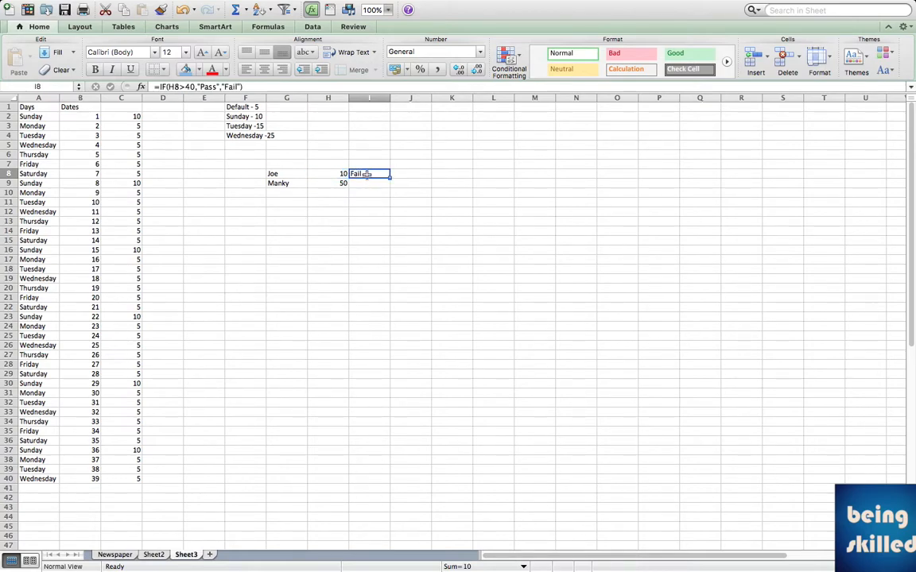
pyautogui.click(230, 87)
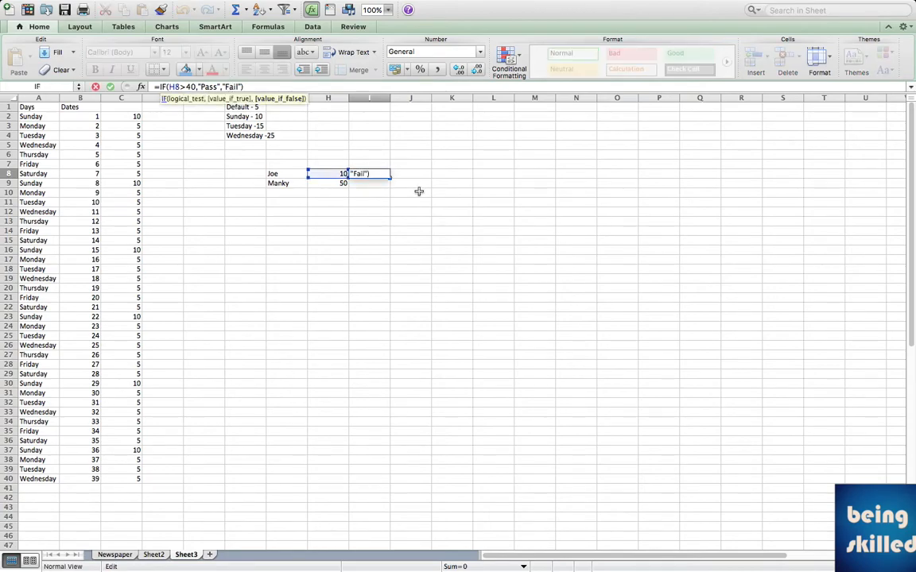
pyautogui.click(388, 178)
pyautogui.moveTo(388, 178); pyautogui.dragTo(390, 189)
# Step: Review the score in H9 against the formula in I9, including its "Pass" and "Fail" arguments, and compare both graded rows
pyautogui.click(330, 186)
pyautogui.press('Right')
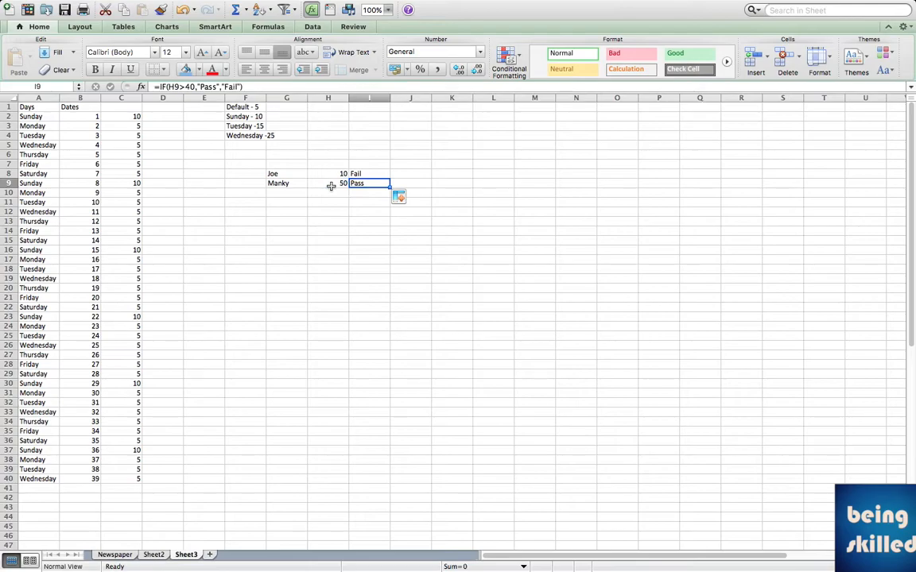
pyautogui.press('Left')
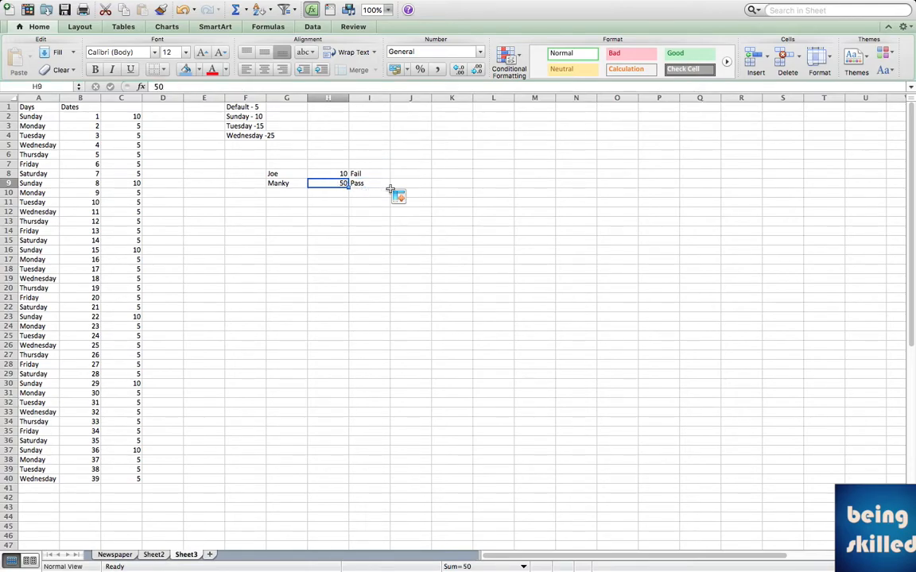
pyautogui.press('Right')
pyautogui.moveTo(197, 87); pyautogui.dragTo(220, 86)
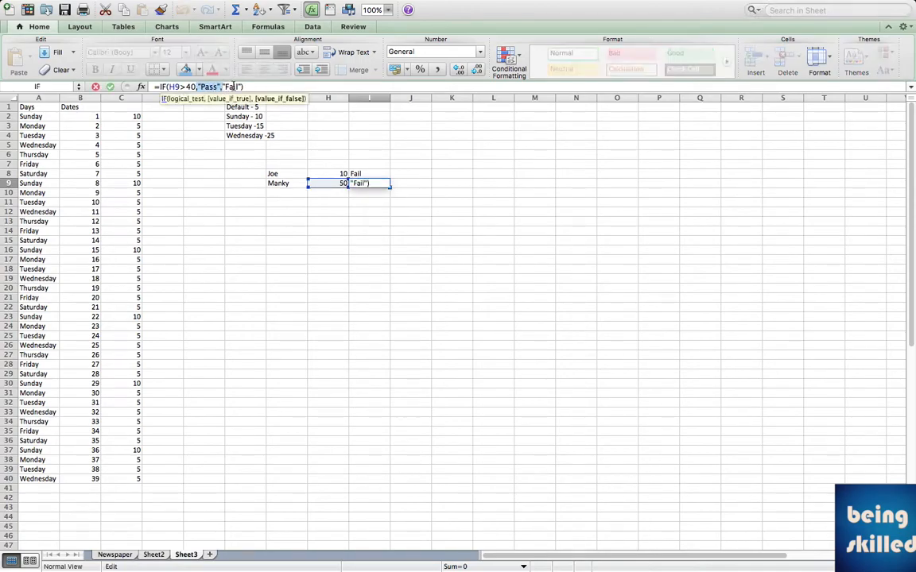
pyautogui.press('Return')
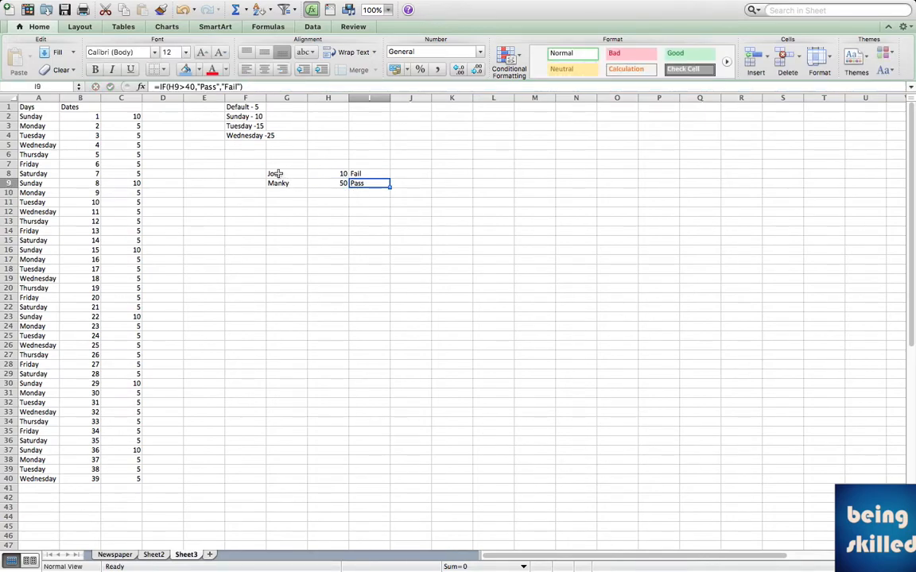
pyautogui.moveTo(275, 174); pyautogui.dragTo(381, 184)
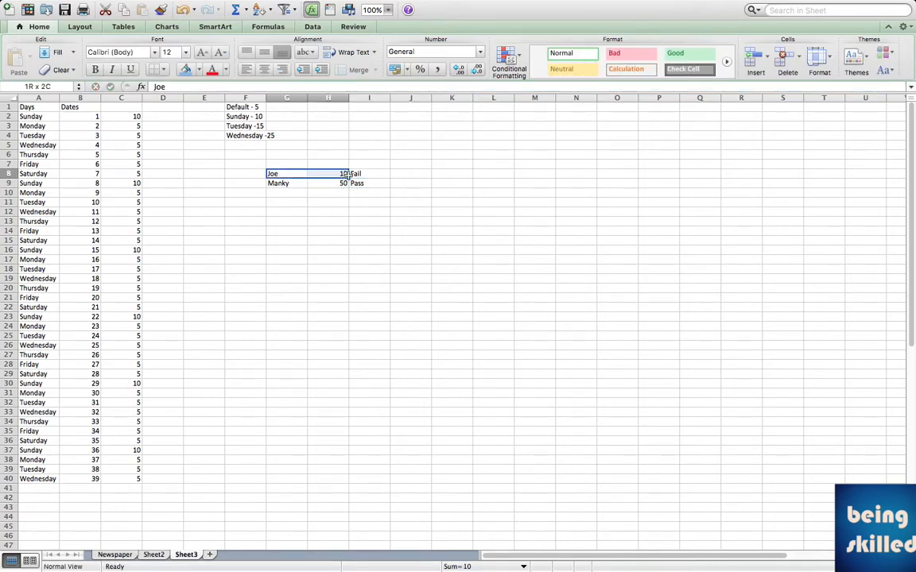
# Step: Examine the IF formula in cell C2, including its Sunday test and its true and false values
pyautogui.click(123, 118)
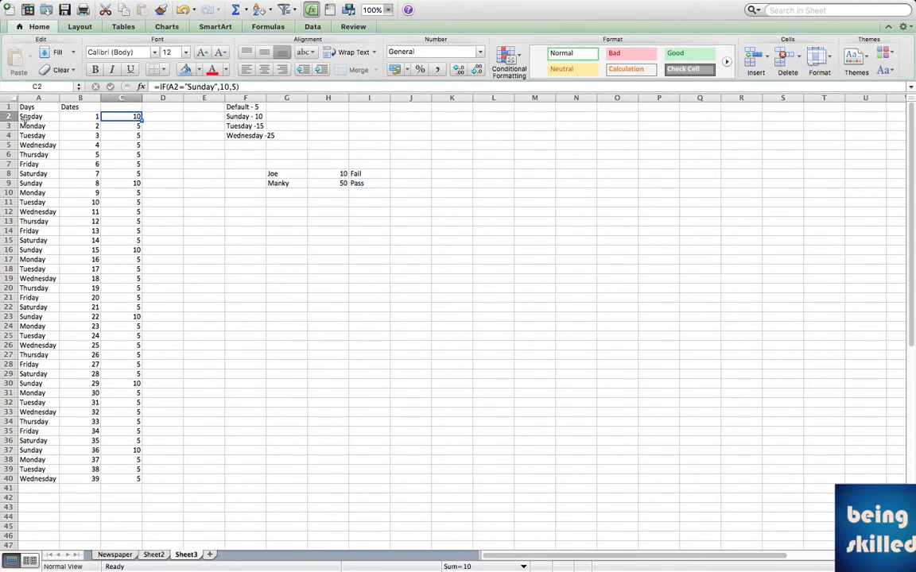
pyautogui.click(219, 87)
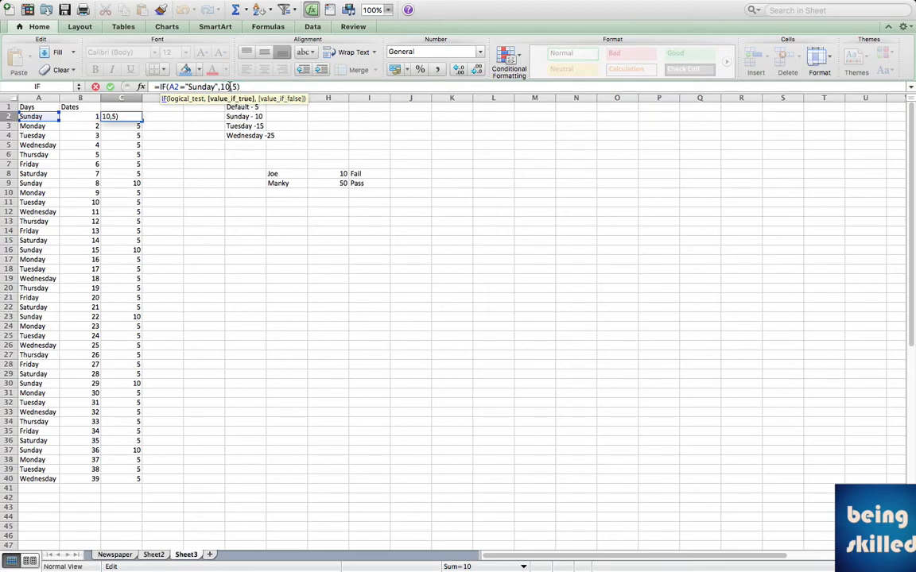
pyautogui.doubleClick(226, 86)
pyautogui.click(247, 86)
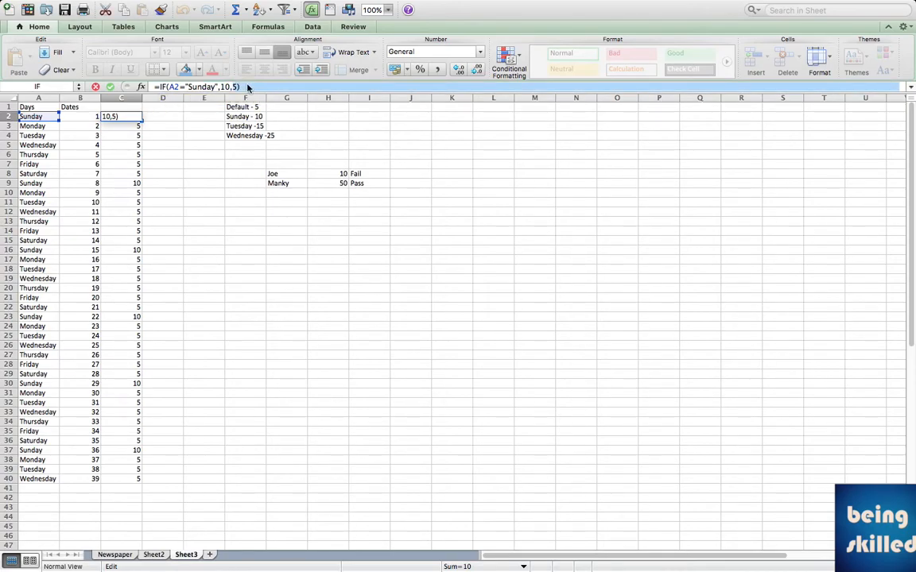
pyautogui.press('Return')
pyautogui.press('Up')
pyautogui.press('Right')
pyautogui.press('Left')
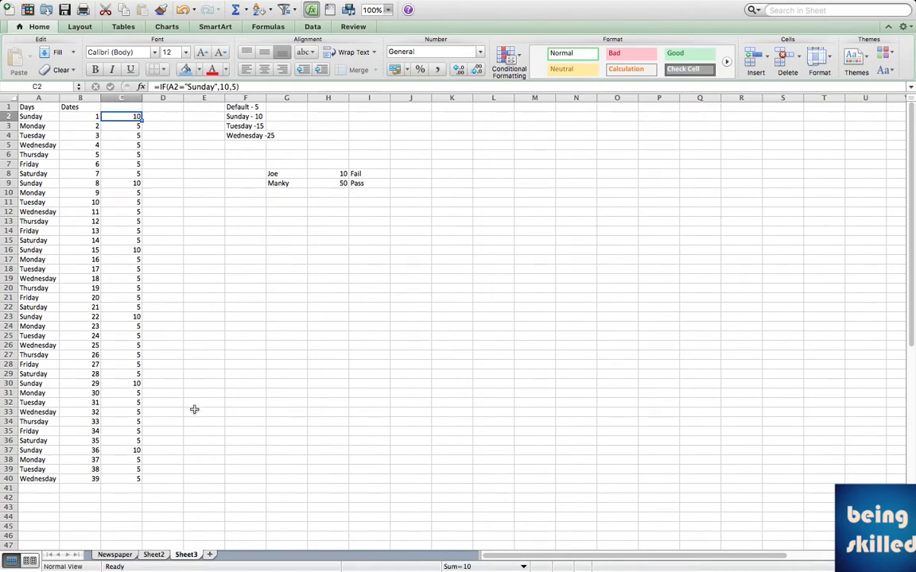
# Step: Inspect the formulas in the Thursday cells C20 and C13 without changing them
pyautogui.click(128, 288)
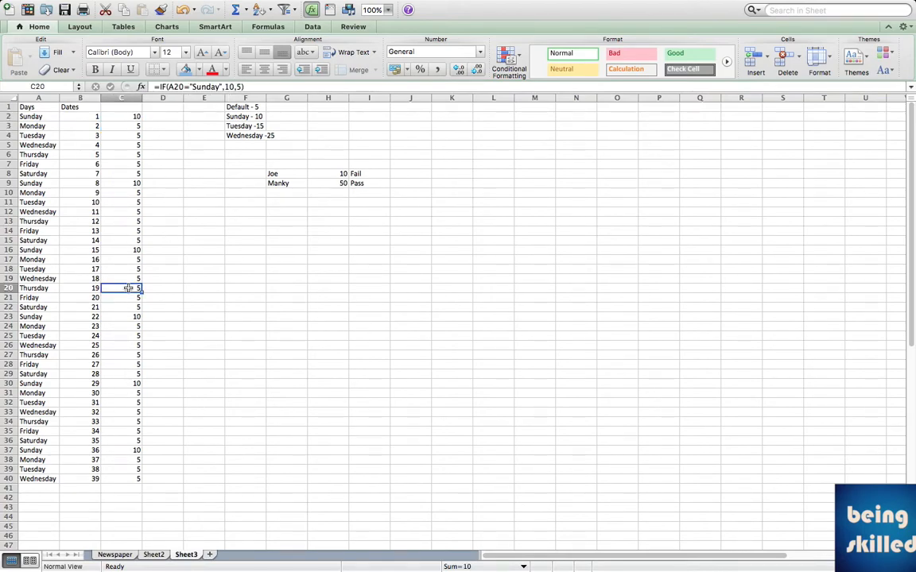
pyautogui.click(171, 87)
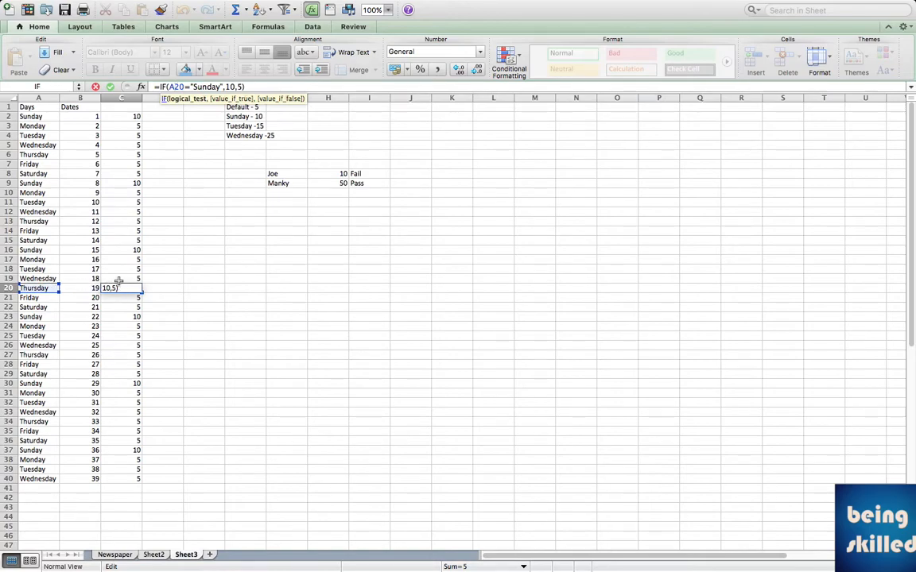
pyautogui.write('+')
pyautogui.click(116, 223)
pyautogui.press('Escape')
pyautogui.click(119, 221)
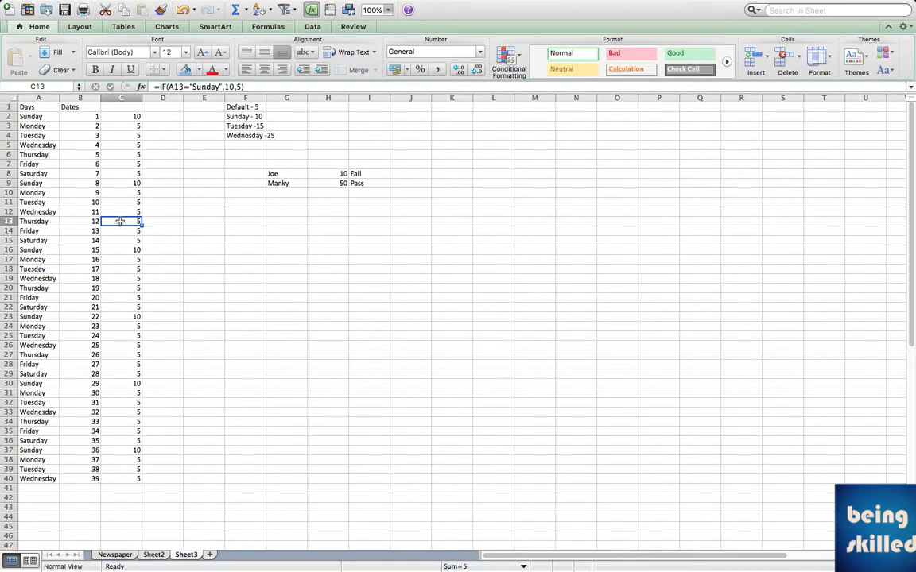
# Step: Begin an IF formula in cell D2 that tests A2="Sunday" and returns 10 when true
pyautogui.click(148, 117)
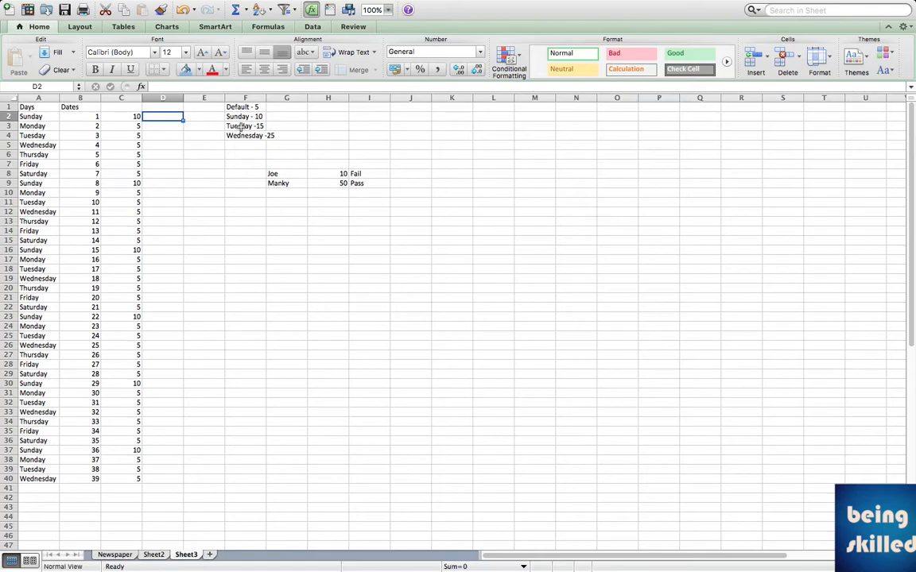
pyautogui.write('=')
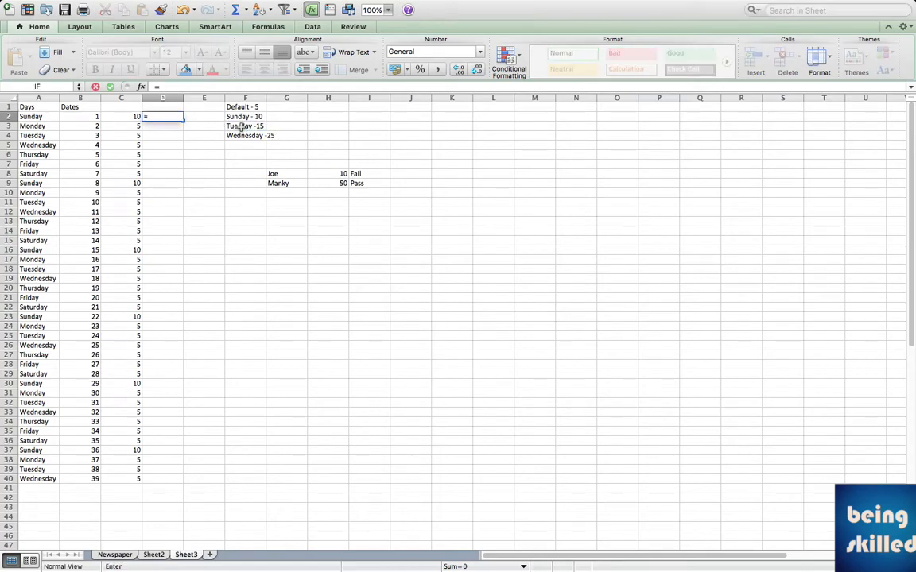
pyautogui.write('IF(')
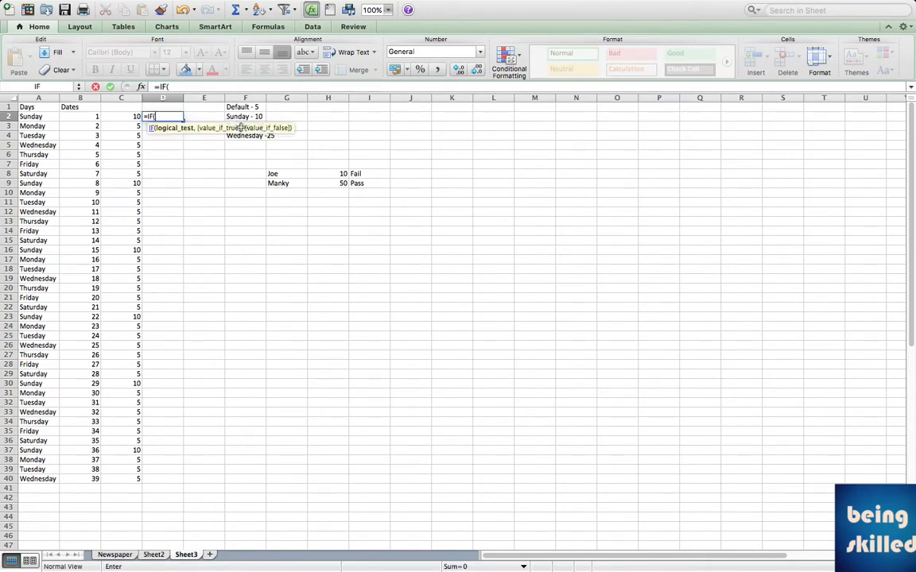
pyautogui.click(29, 119)
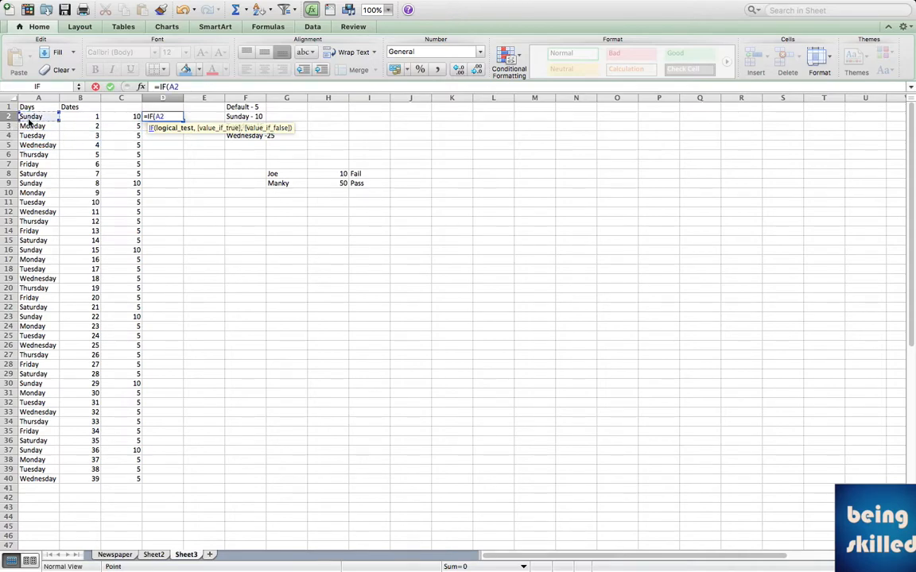
pyautogui.write('="Sunday",')
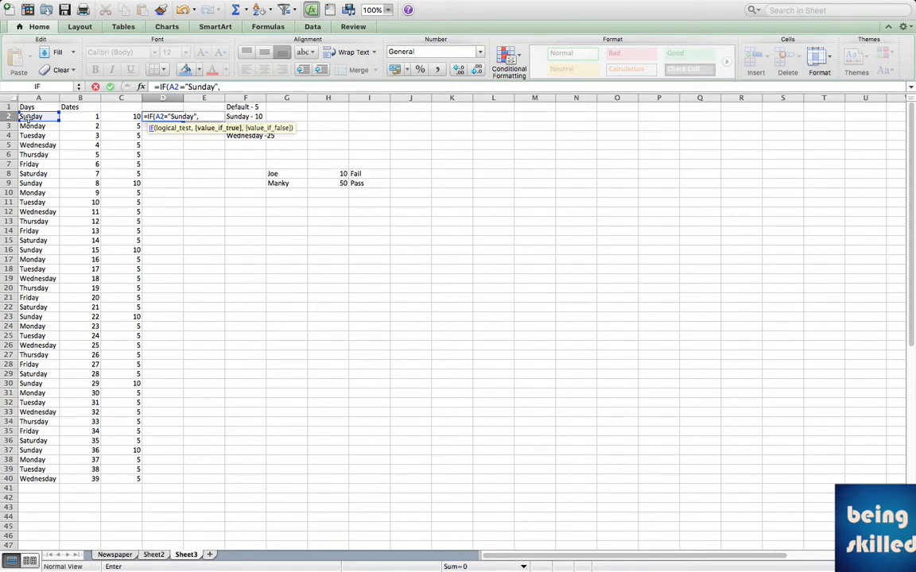
pyautogui.write('10,')
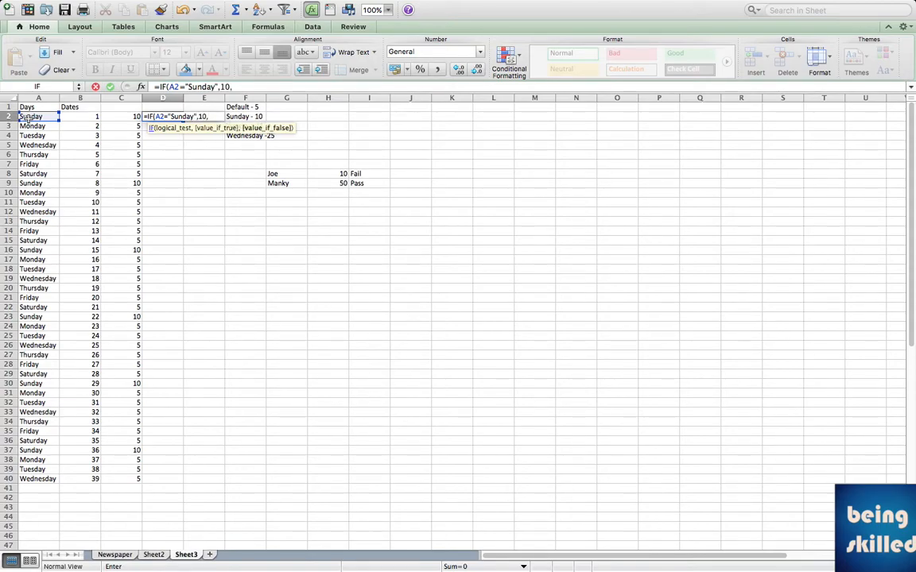
# Step: Complete the D2 formula with the nested IF(A2="Tuesday",15,5) as its false value and fill it down through D40
pyautogui.write('IF(')
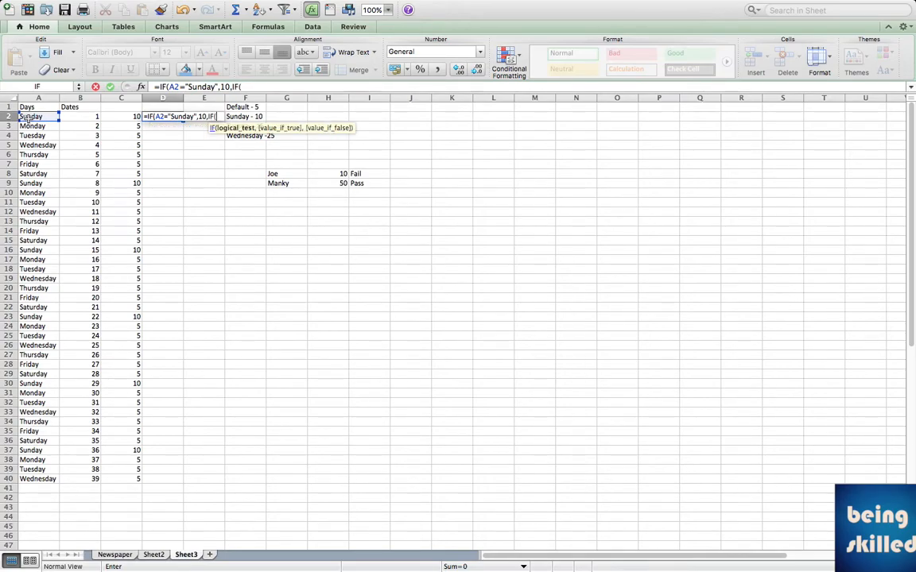
pyautogui.click(39, 116)
pyautogui.write('="T')
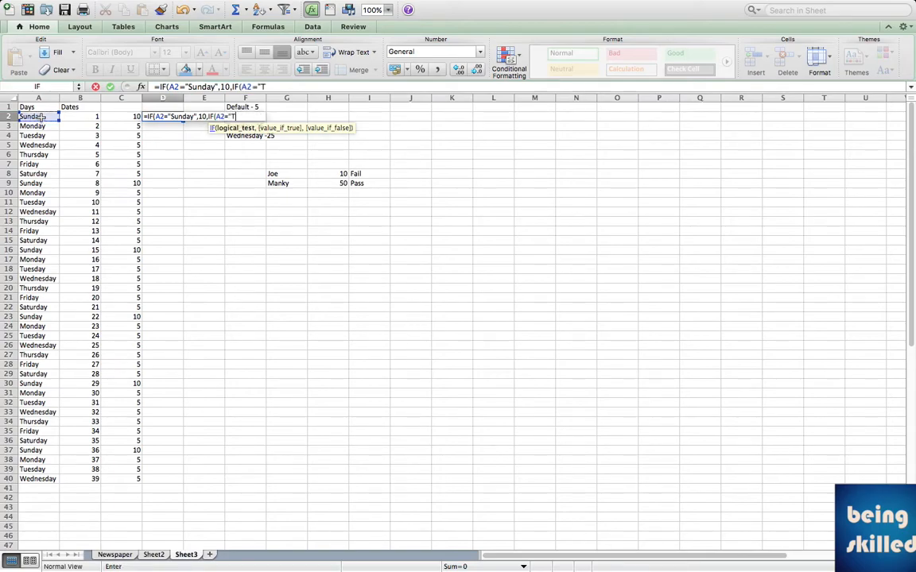
pyautogui.write('uesdays,')
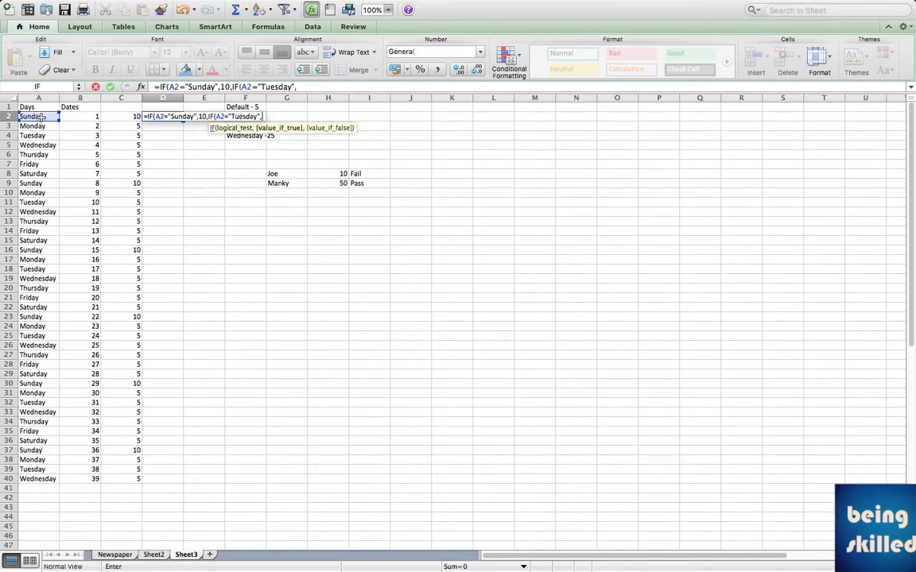
pyautogui.write('15,')
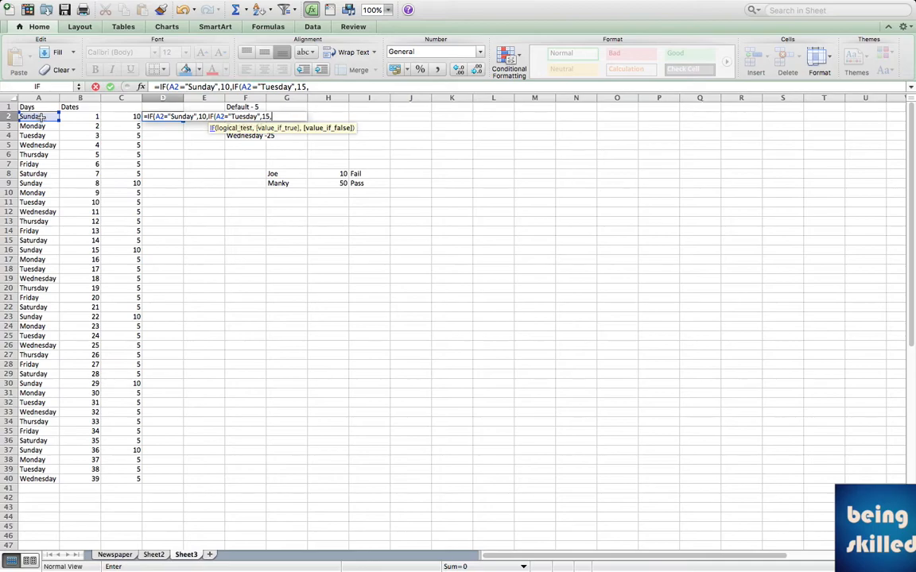
pyautogui.write('5))')
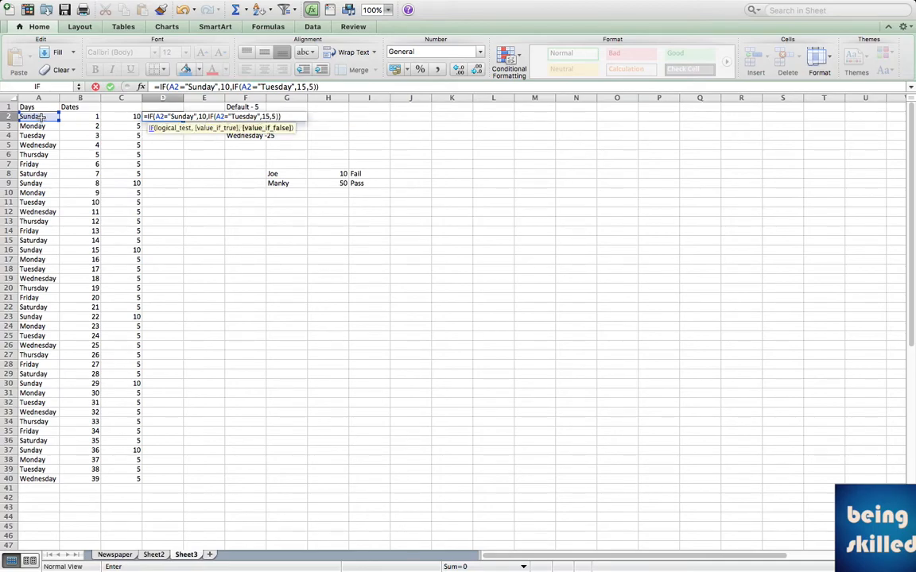
pyautogui.press('Return')
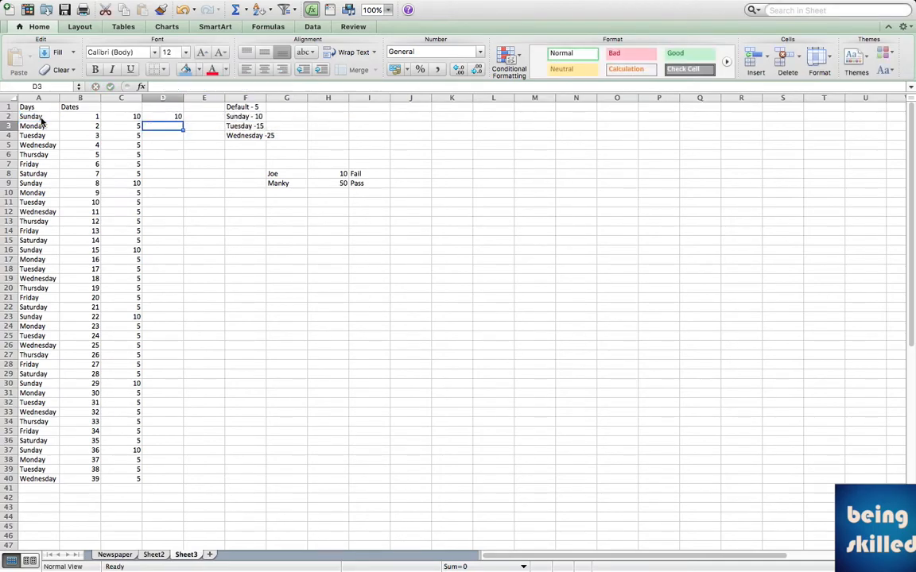
pyautogui.press('Up')
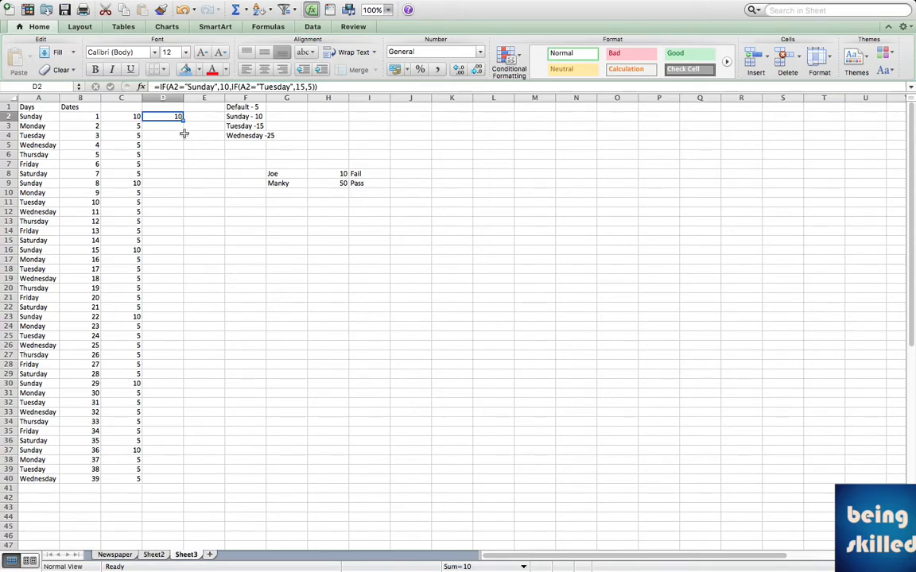
pyautogui.moveTo(182, 121); pyautogui.dragTo(174, 482)
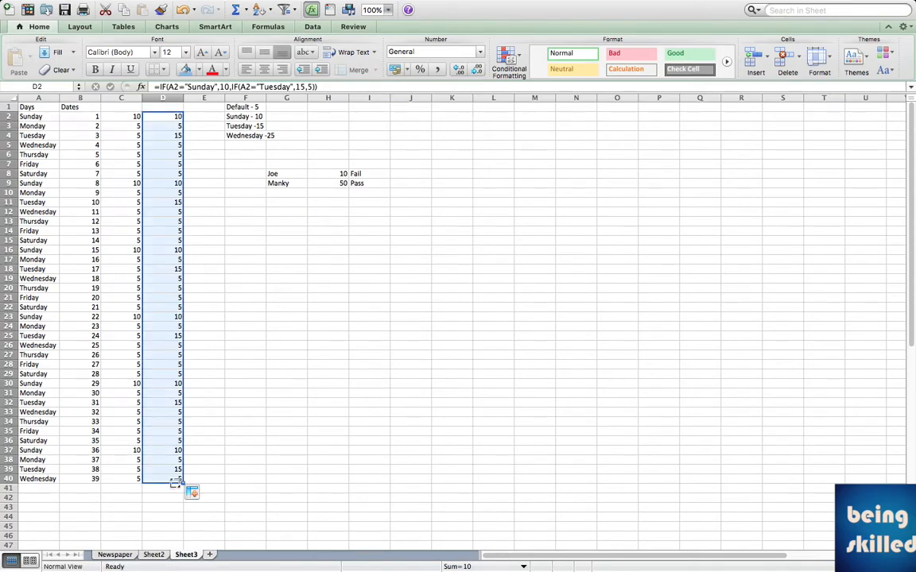
# Step: Check the nested formula's values for the Tuesday rows 4 and 11 against their weekdays
pyautogui.click(171, 162)
pyautogui.press('Up')
pyautogui.press('Up')
pyautogui.press('Up')
pyautogui.press('shift+super+Left')
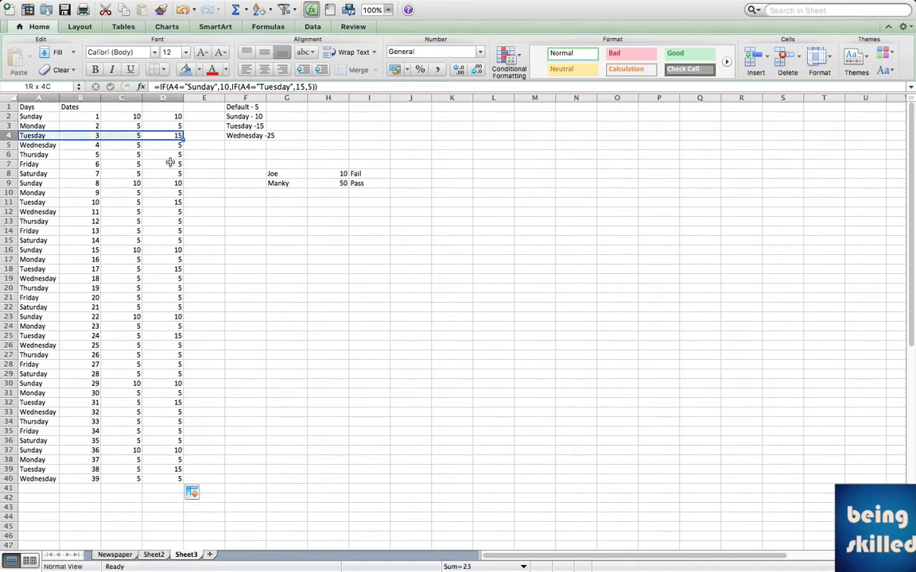
pyautogui.click(169, 203)
pyautogui.press('shift+super+Left')
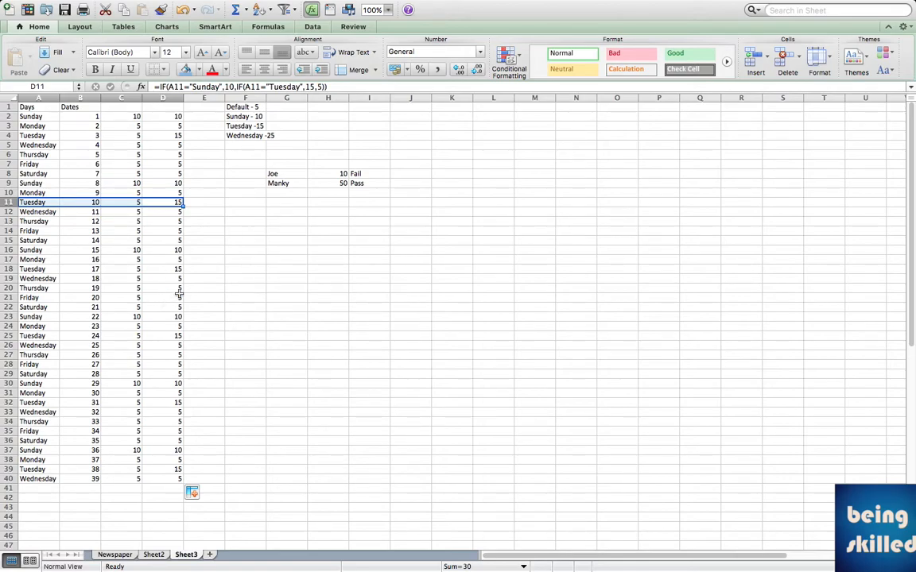
# Step: Check the column D values in rows 17 and 18, then across the Wednesday-to-Saturday rows 19 to 22
pyautogui.click(179, 291)
pyautogui.press('Up')
pyautogui.press('Up')
pyautogui.press('shift+super+Left')
pyautogui.press('Up')
pyautogui.press('shift+super+Left')
pyautogui.click(176, 281)
pyautogui.press('shift+super+Left')
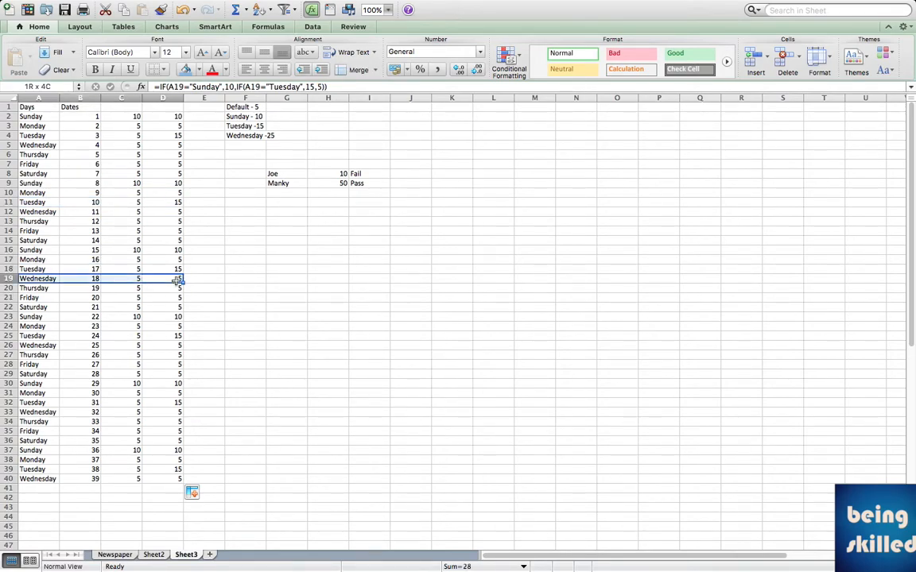
pyautogui.hotkey('shift', 'Down')
pyautogui.hotkey('shift', 'Down')
pyautogui.hotkey('shift', 'Down')
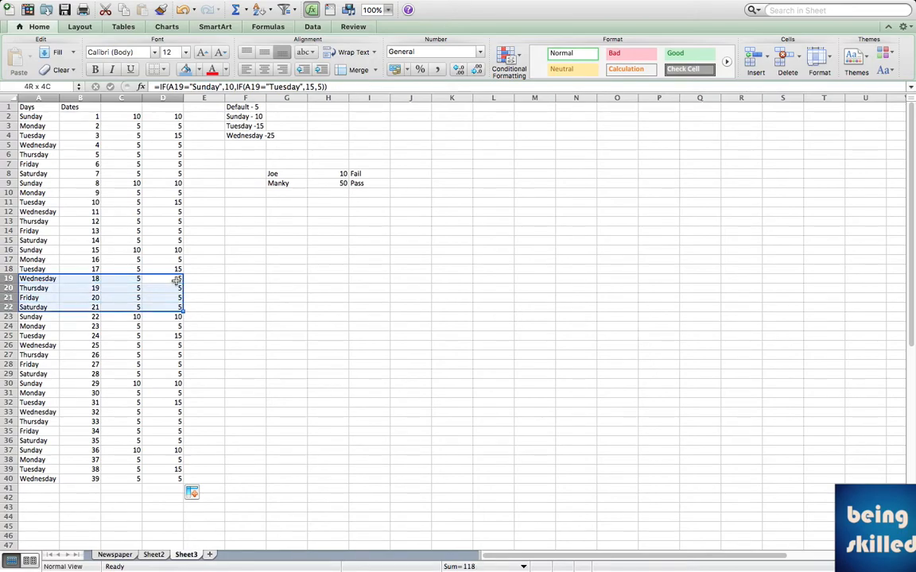
# Step: Review the single IF formulas in C2 and C3 alongside the days in column A and the nested results in column D
pyautogui.click(206, 137)
pyautogui.press('Up')
pyautogui.press('Left')
pyautogui.press('Up')
pyautogui.press('Left')
pyautogui.press('Left')
pyautogui.press('Right')
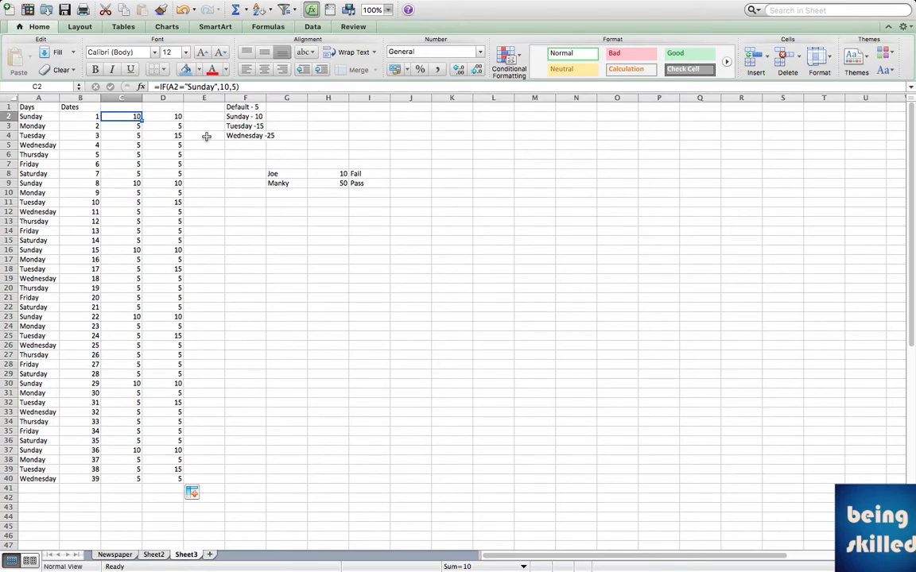
pyautogui.press('Left')
pyautogui.press('Left')
pyautogui.press('Right')
pyautogui.press('Right')
pyautogui.press('Right')
pyautogui.press('Left')
pyautogui.click(235, 86)
pyautogui.press('Escape')
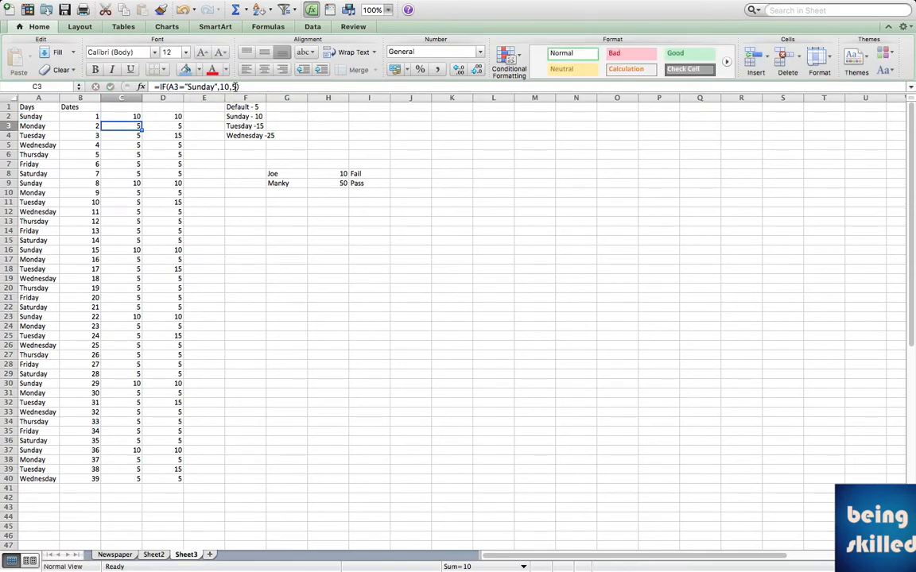
# Step: Review the nested IF formula in D2 against the day in A2, and compare its results down D2:D10
pyautogui.press('Right')
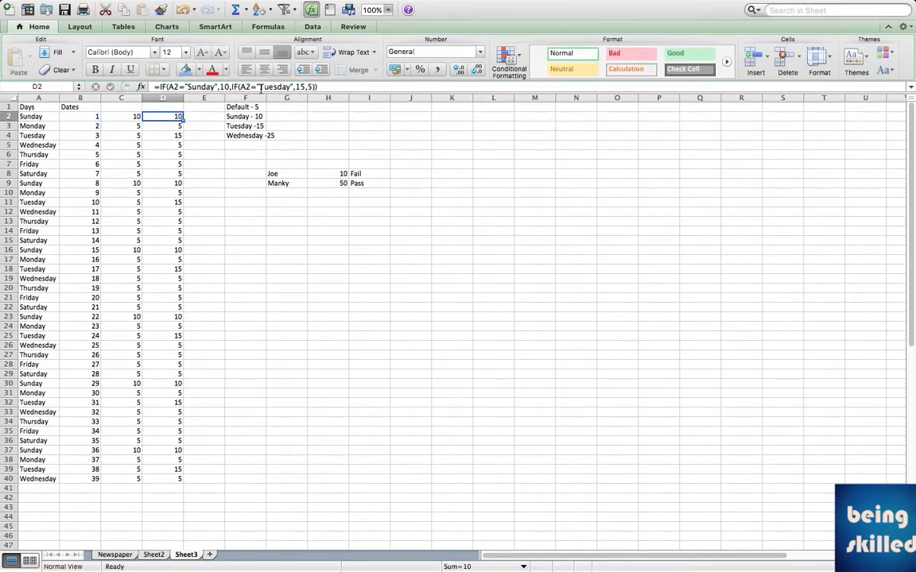
pyautogui.click(45, 117)
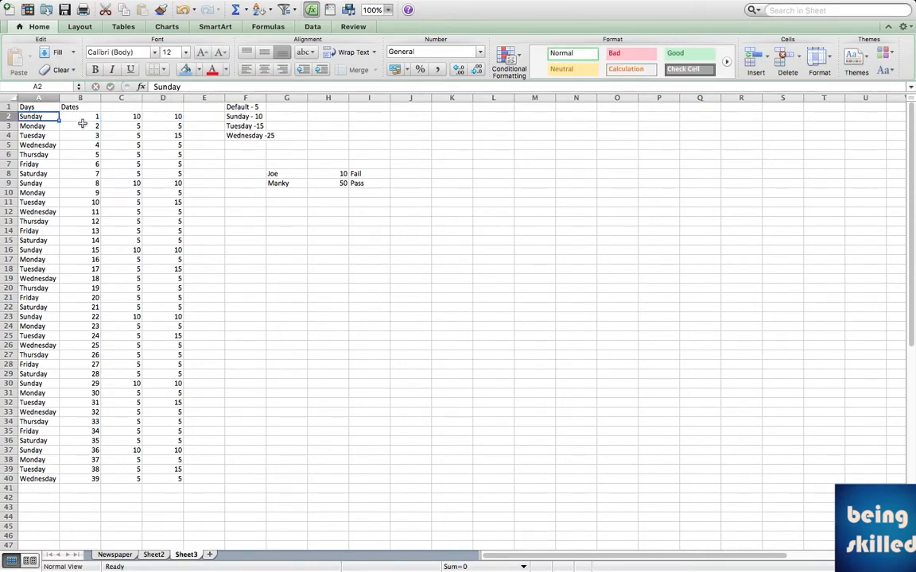
pyautogui.click(155, 119)
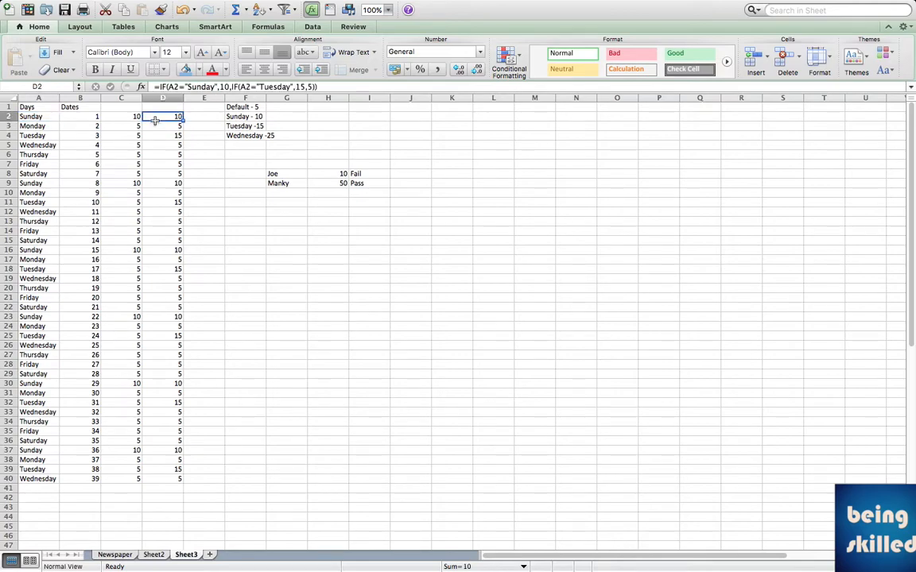
pyautogui.click(170, 136)
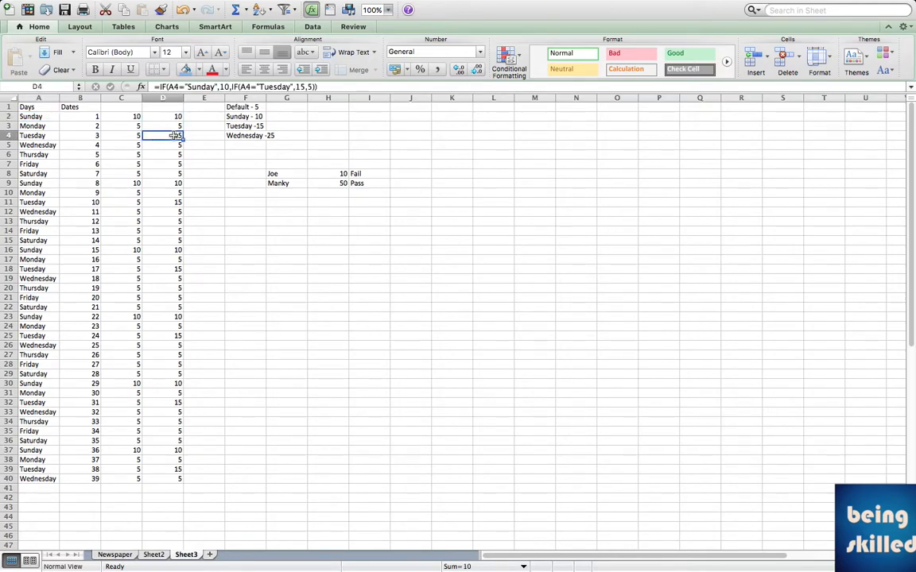
pyautogui.moveTo(156, 120); pyautogui.dragTo(163, 194)
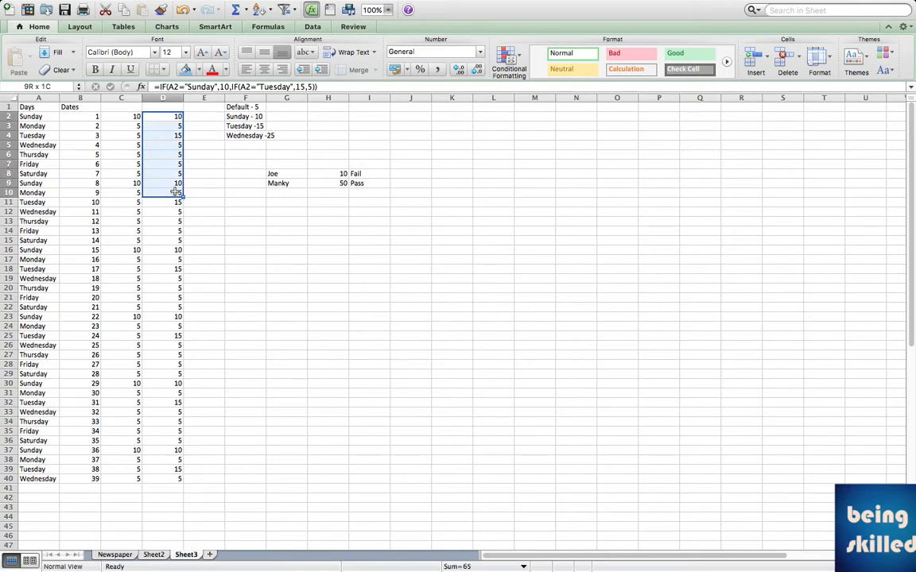
pyautogui.click(176, 136)
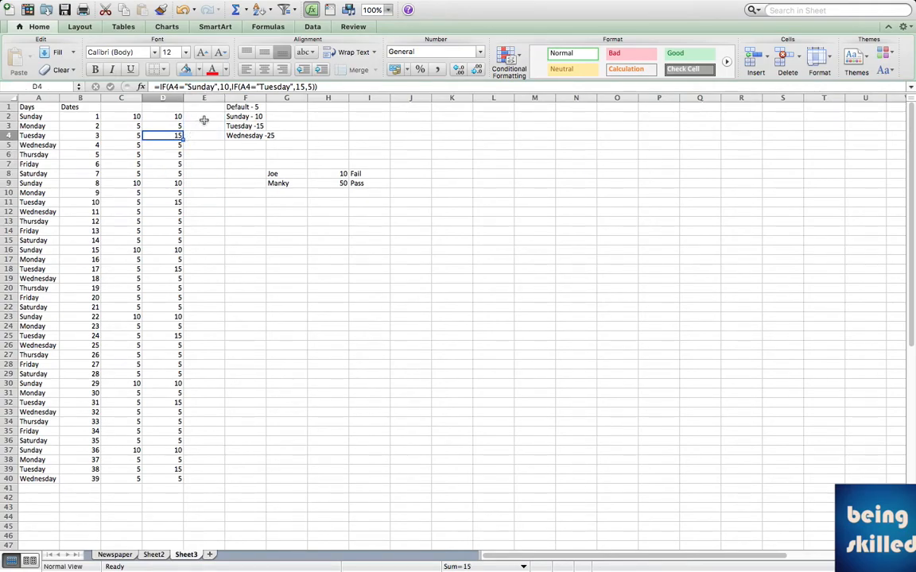
# Step: Start an IF formula in E2 that tests A2="Sunday" and returns 10 when true
pyautogui.click(204, 119)
pyautogui.write('=IF')
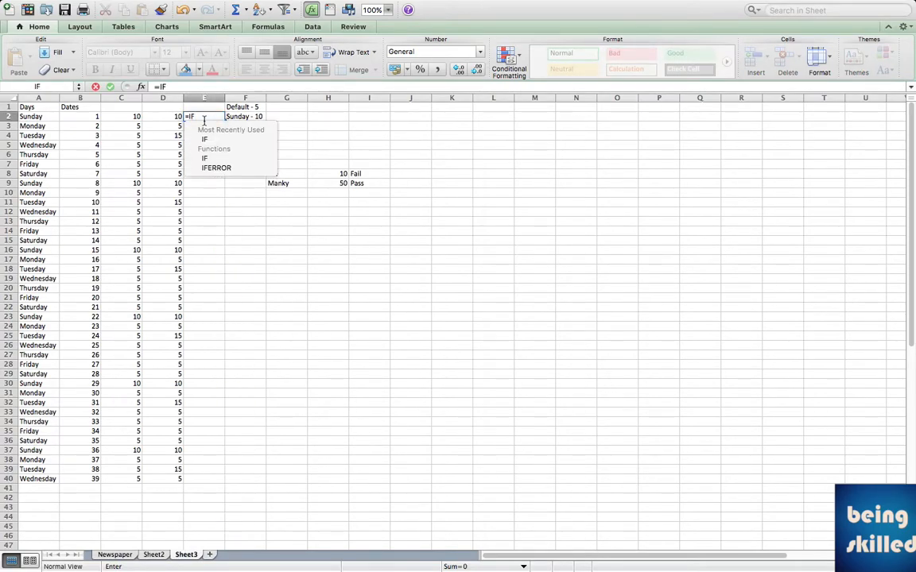
pyautogui.write('(')
pyautogui.click(35, 118)
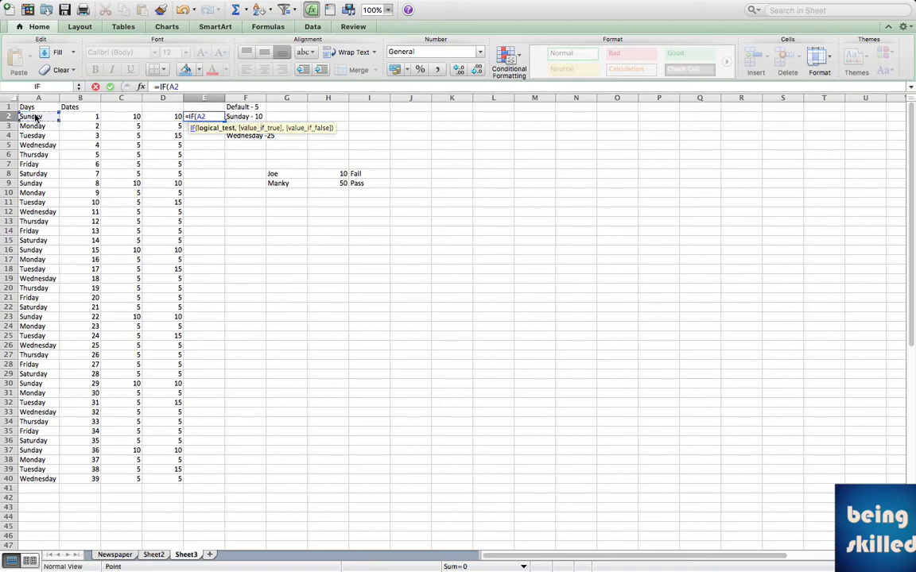
pyautogui.write('="Sunday')
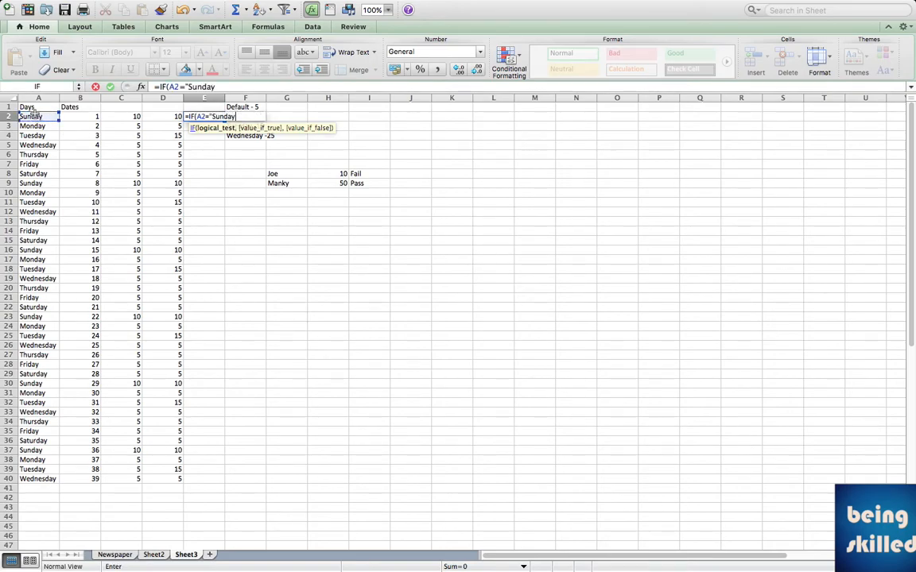
pyautogui.write('",10')
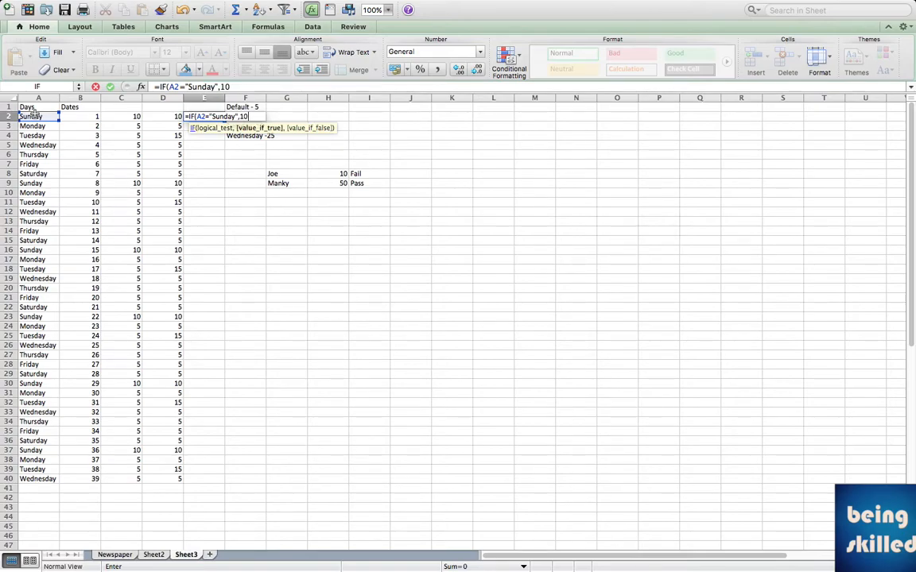
# Step: Nest a second IF as the false value in E2, testing A2="Tuesday" and returning 15 when true
pyautogui.write(',IF')
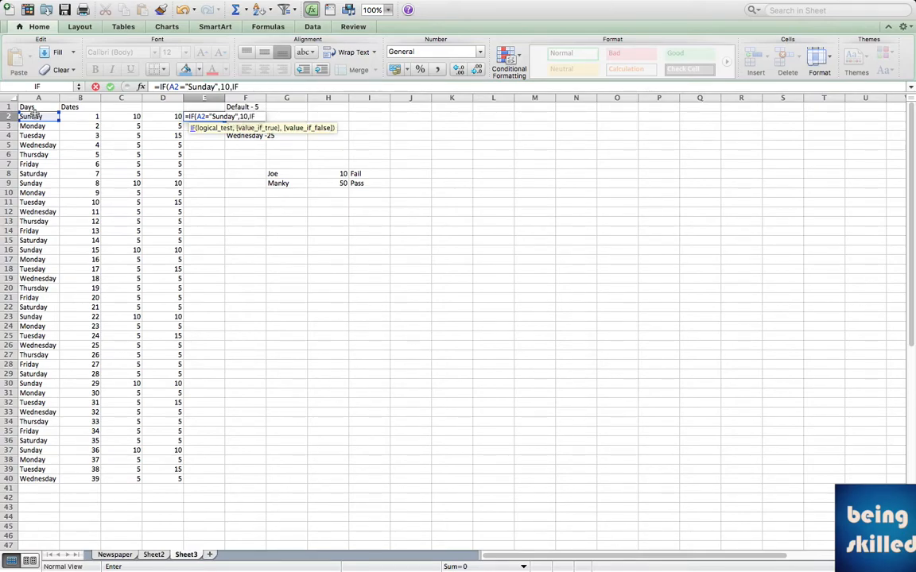
pyautogui.write('(Tue')
pyautogui.press('BackSpace')
pyautogui.press('BackSpace')
pyautogui.click(32, 116)
pyautogui.write('="')
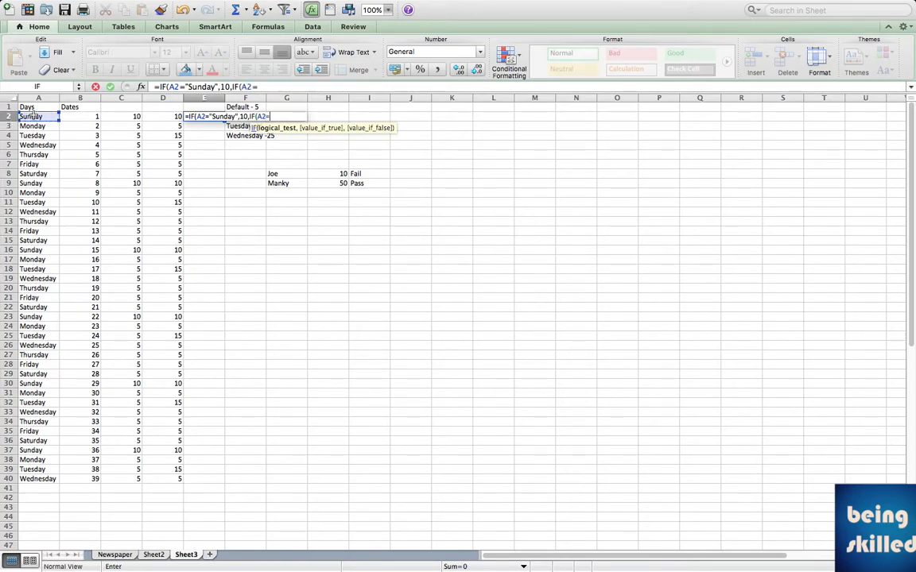
pyautogui.write('Tuesday",15')
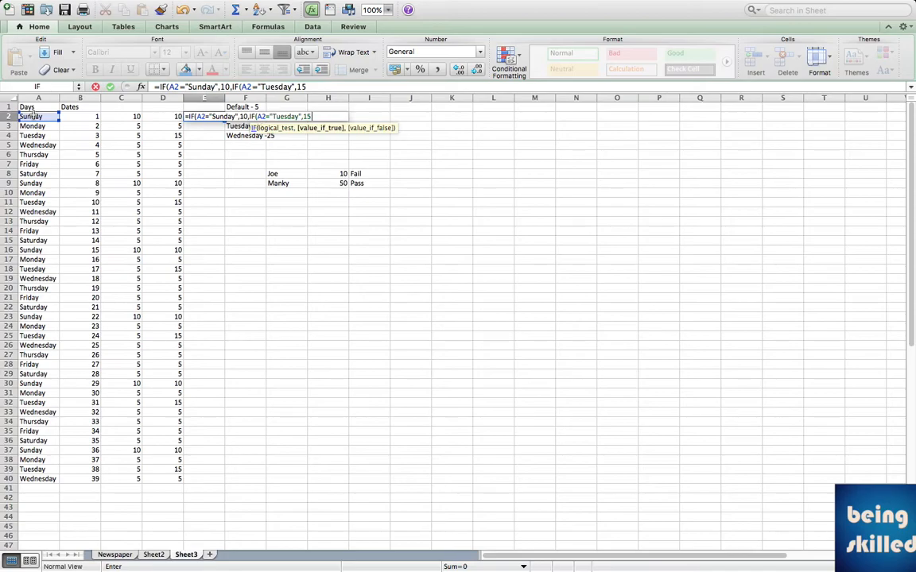
# Step: Nest a third IF testing A2="Wednesday" that returns 25, otherwise 5, and complete the E2 formula
pyautogui.write(',')
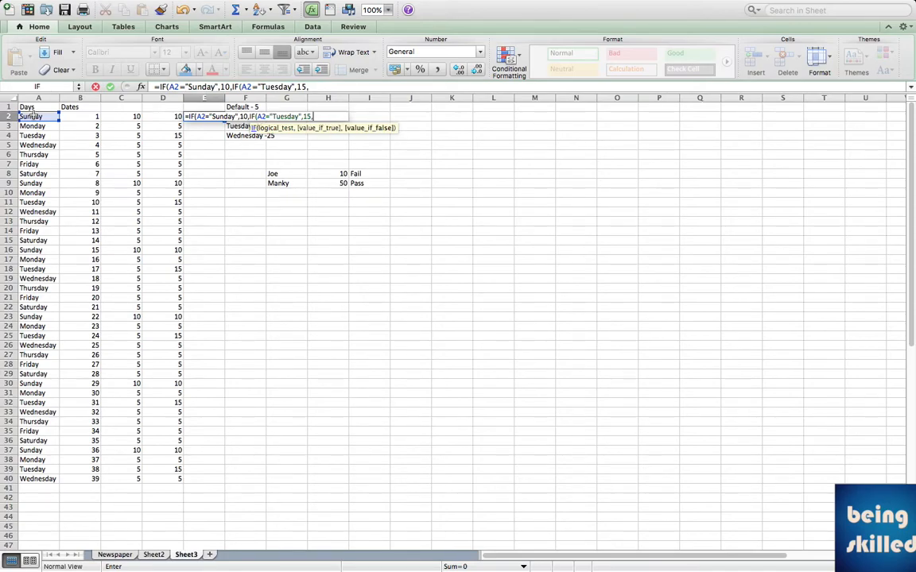
pyautogui.write('IF(')
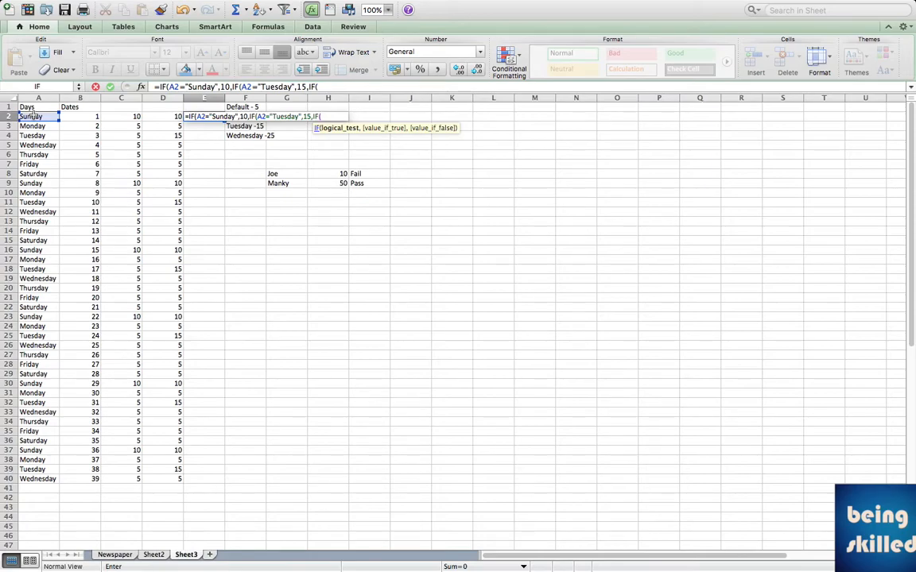
pyautogui.click(41, 117)
pyautogui.write('="Wednesday",')
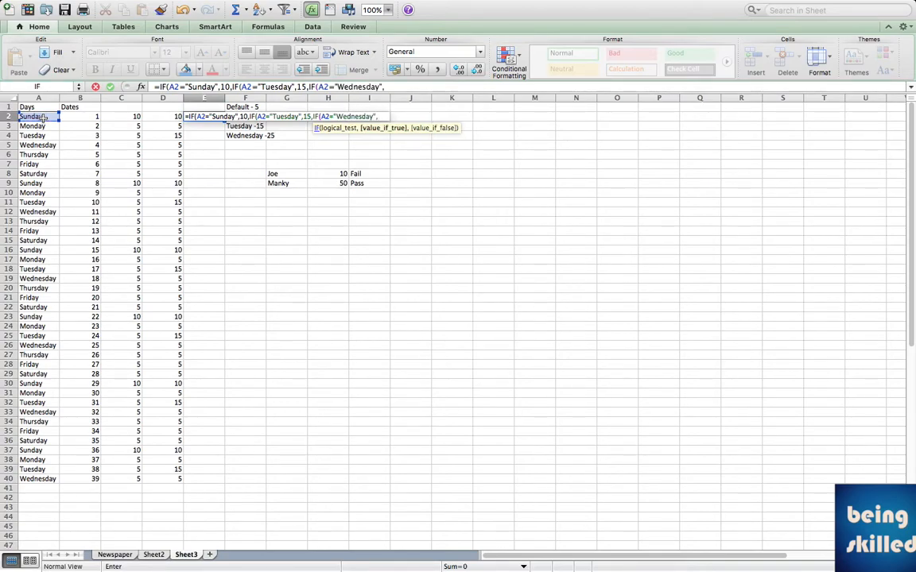
pyautogui.write('25,5')
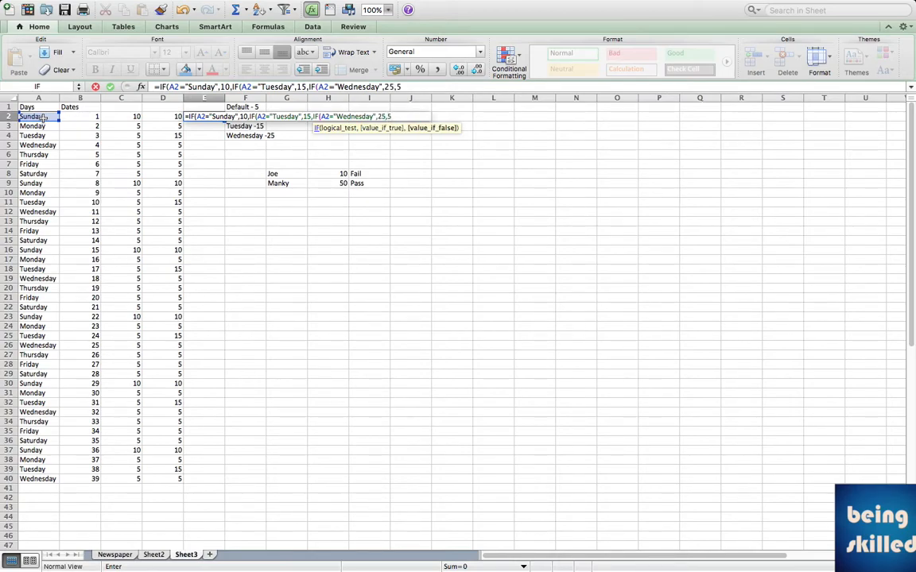
pyautogui.write(')))')
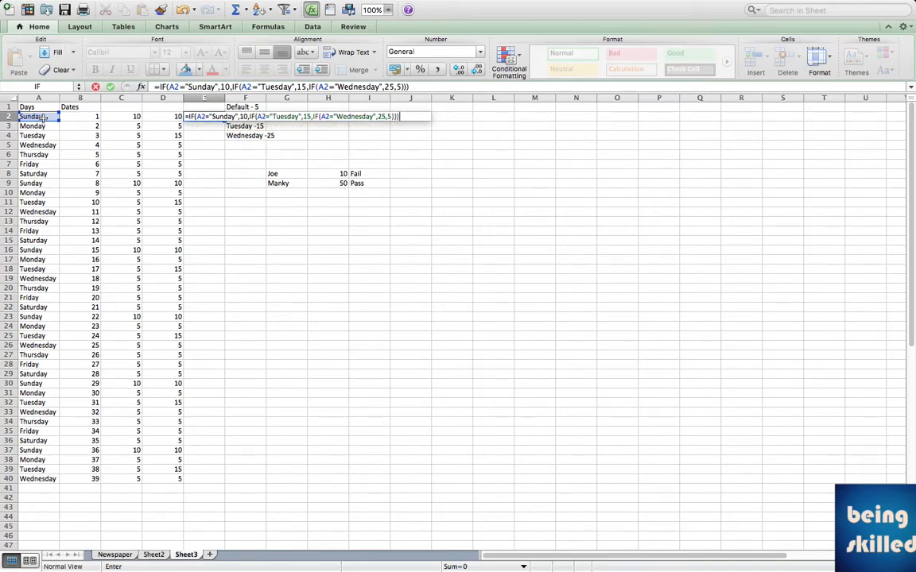
pyautogui.press('Return')
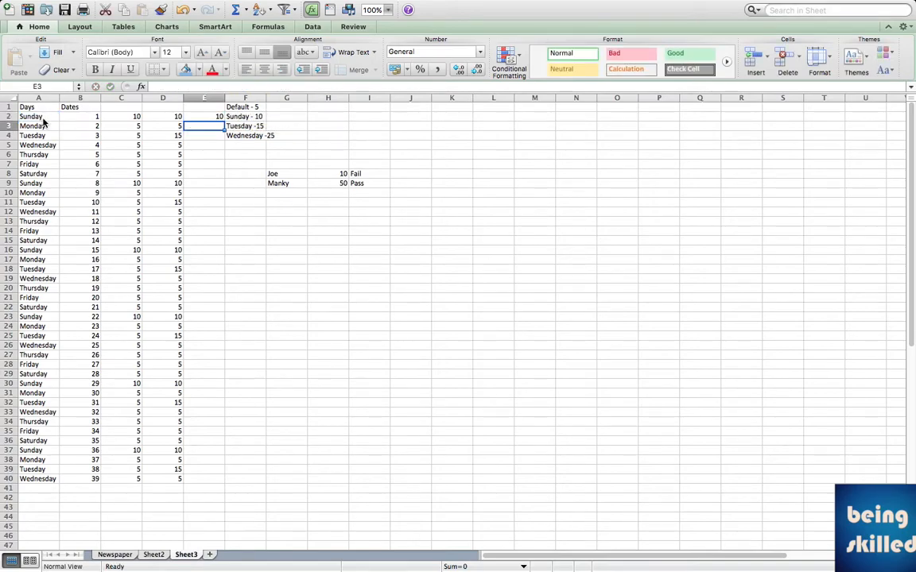
# Step: Examine the innermost Wednesday IF within the E2 formula and how the IF functions nest inside each other
pyautogui.press('Up')
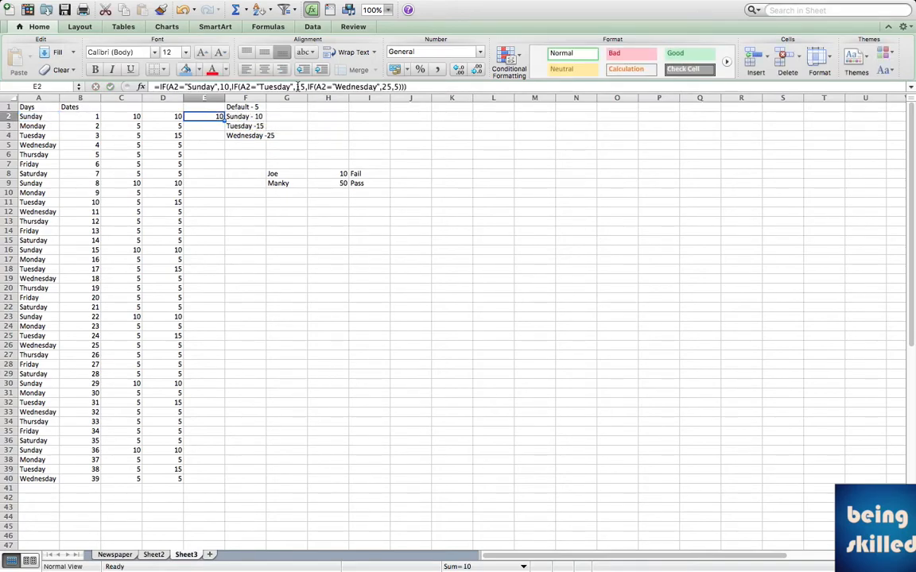
pyautogui.moveTo(307, 86); pyautogui.dragTo(407, 88)
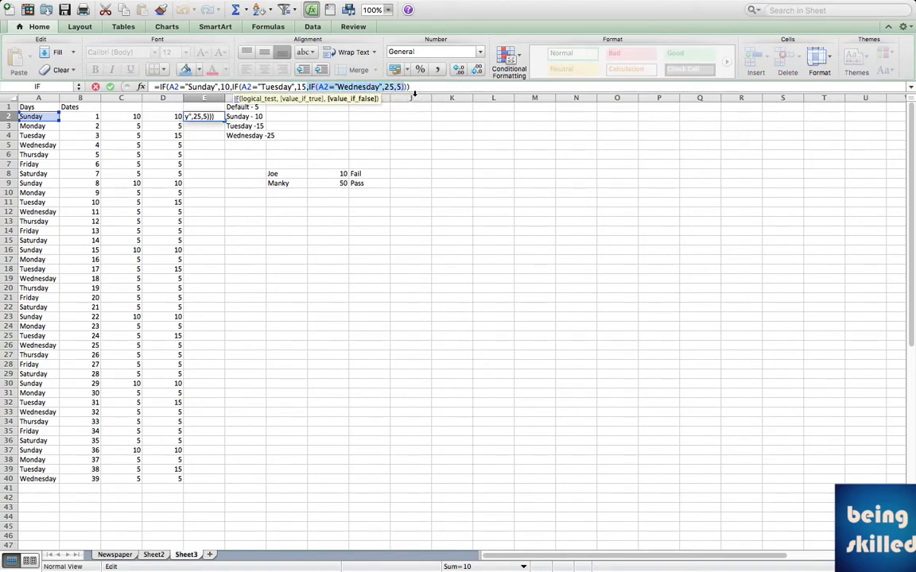
pyautogui.click(348, 86)
pyautogui.moveTo(318, 87); pyautogui.dragTo(168, 84)
pyautogui.press('Return')
pyautogui.press('Up')
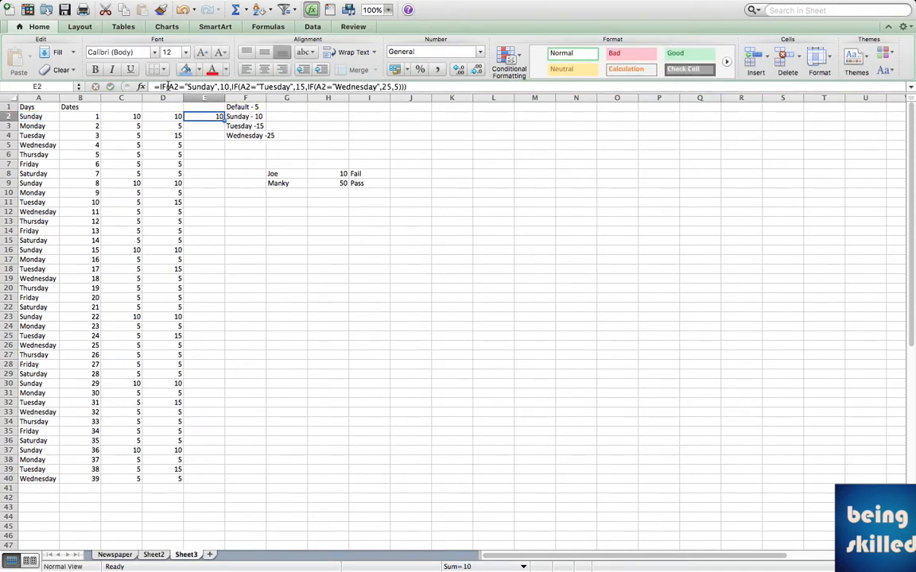
# Step: Fill the E2 formula down through E41 and check the Wednesday result across row 5
pyautogui.moveTo(224, 121); pyautogui.dragTo(225, 488)
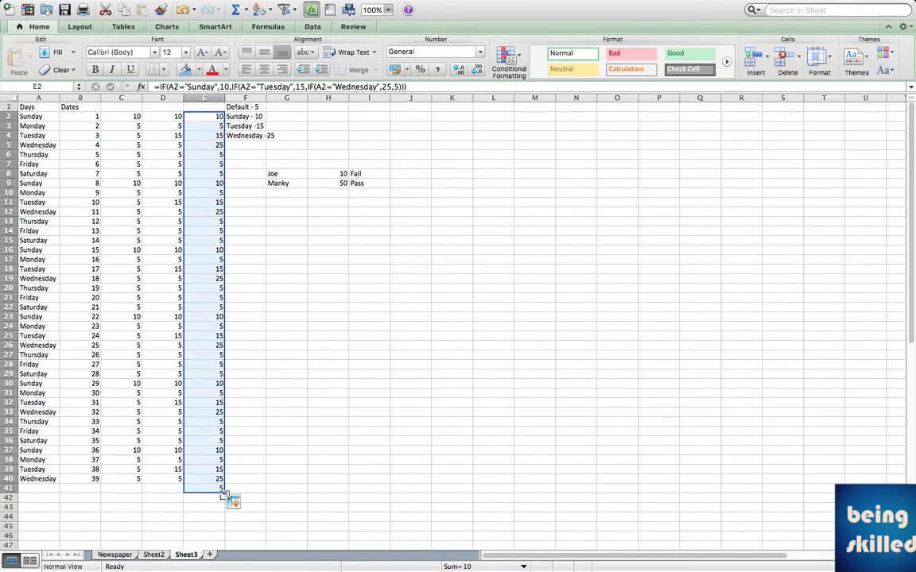
pyautogui.click(202, 144)
pyautogui.hotkey('shift', 'Left')
pyautogui.hotkey('shift', 'Left')
pyautogui.hotkey('shift', 'Left')
pyautogui.hotkey('shift', 'Left')
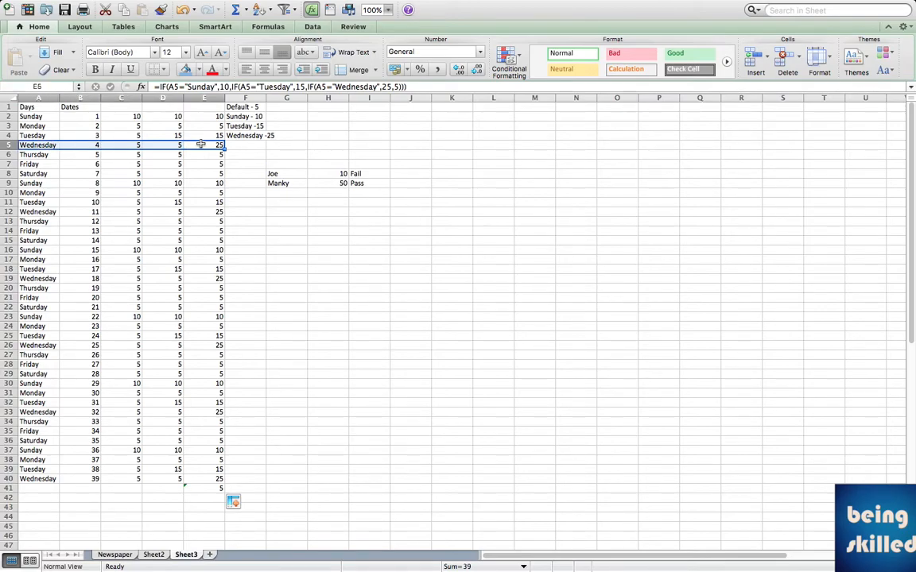
# Step: Compare the column C, D and E results for Tuesday in row 4 and Monday in row 3
pyautogui.press('Up')
pyautogui.hotkey('shift', 'Left')
pyautogui.hotkey('shift', 'Left')
pyautogui.hotkey('shift', 'Left')
pyautogui.hotkey('shift', 'Left')
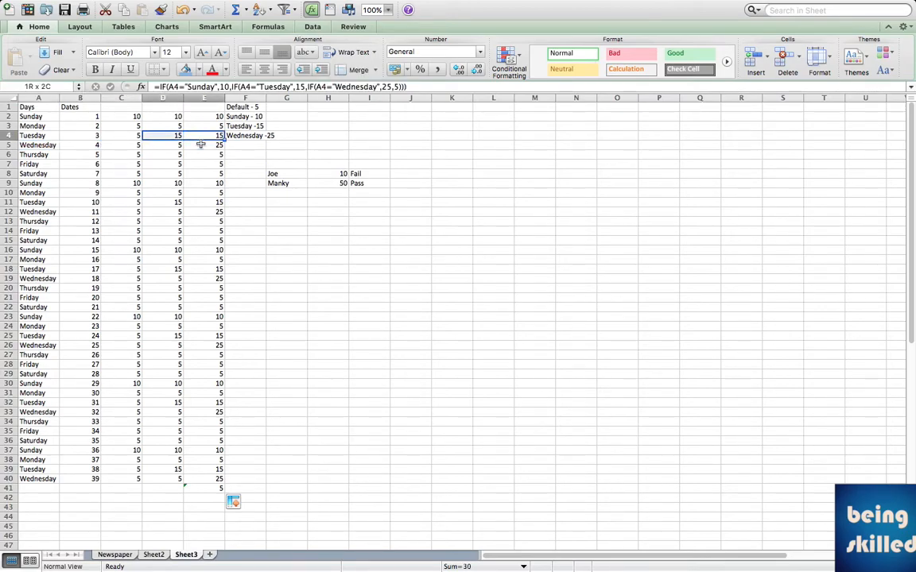
pyautogui.press('Up')
pyautogui.press('Right')
pyautogui.press('Left')
# Step: Compare the results of the three formulas for Sunday across row 2
pyautogui.press('Up')
pyautogui.hotkey('shift', 'Left')
pyautogui.hotkey('shift', 'Left')
pyautogui.hotkey('shift', 'Left')
pyautogui.hotkey('shift', 'Left')
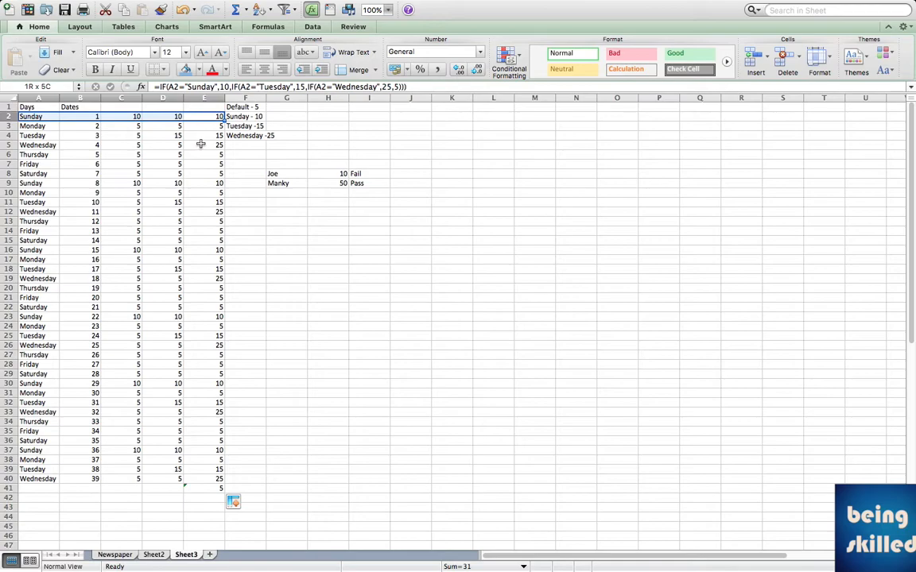
pyautogui.hotkey('shift', 'Right')
pyautogui.hotkey('shift', 'Right')
pyautogui.hotkey('shift', 'Right')
pyautogui.hotkey('shift', 'Right')
# Step: Check the default-price results across the Thursday row 6 and in column E for Friday
pyautogui.press('Down')
pyautogui.press('Down')
pyautogui.press('Down')
pyautogui.press('Down')
pyautogui.hotkey('shift', 'Left')
pyautogui.hotkey('shift', 'Left')
pyautogui.hotkey('shift', 'Left')
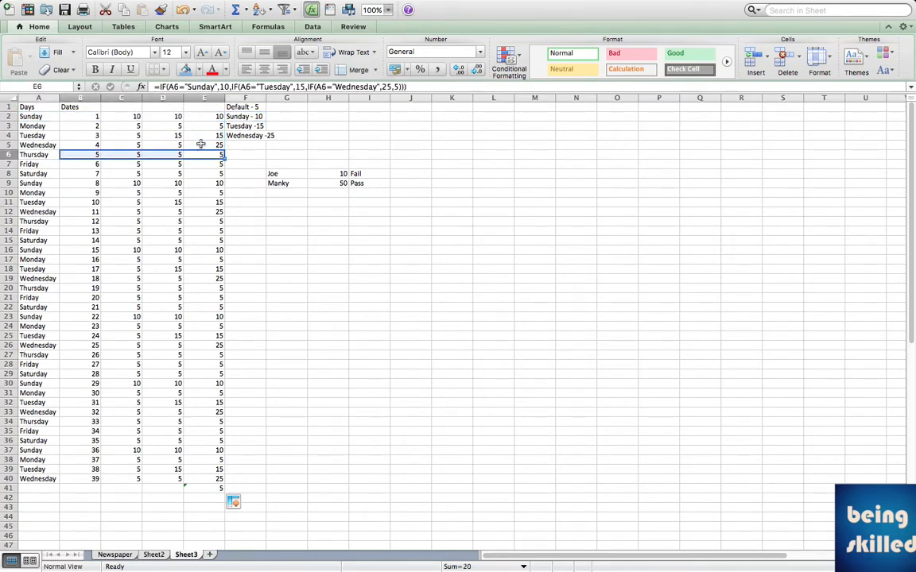
pyautogui.press('Down')
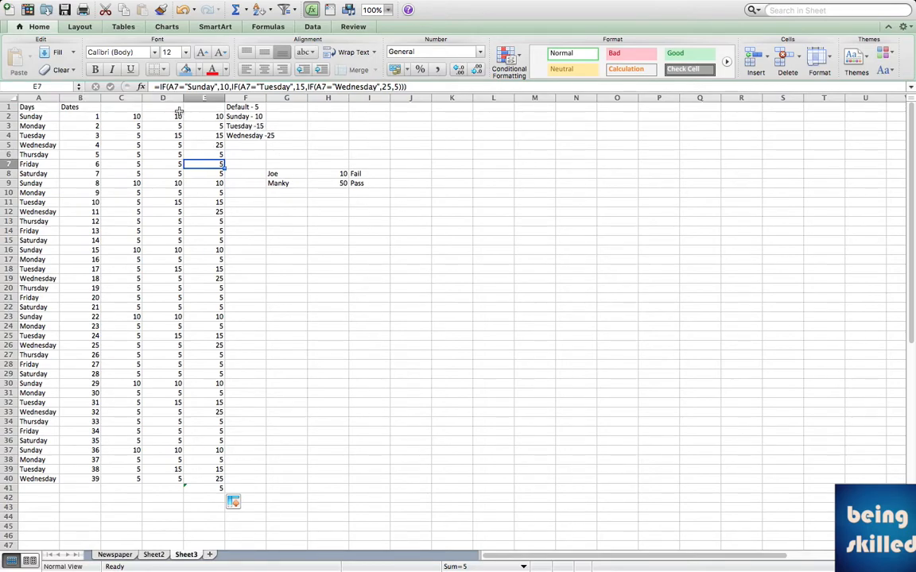
# Step: Enter 18 in cell G2 beside the Sunday price note
pyautogui.click(281, 117)
pyautogui.write('18')
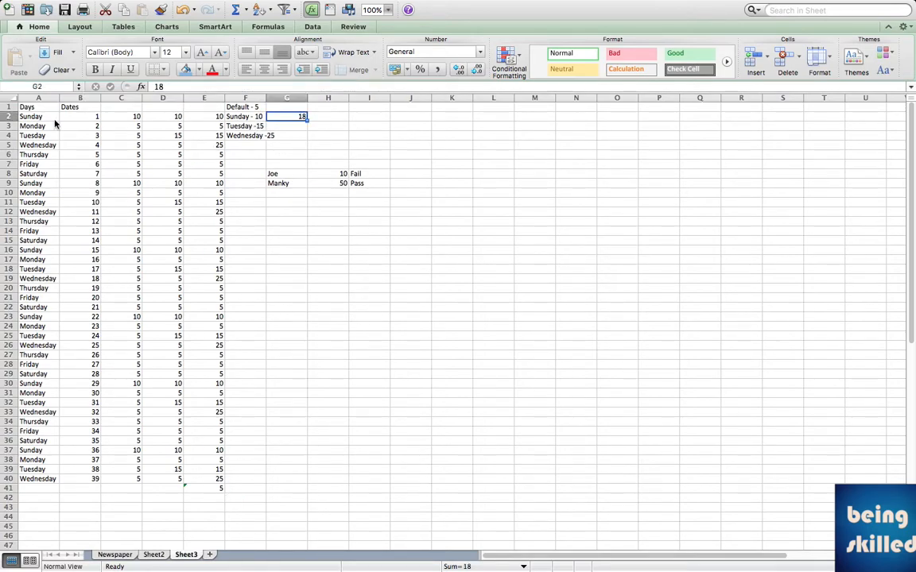
pyautogui.press('Tab')
pyautogui.press('Left')
pyautogui.press('Left')
pyautogui.press('Left')
pyautogui.press('Left')
pyautogui.press('Left')
pyautogui.press('Left')
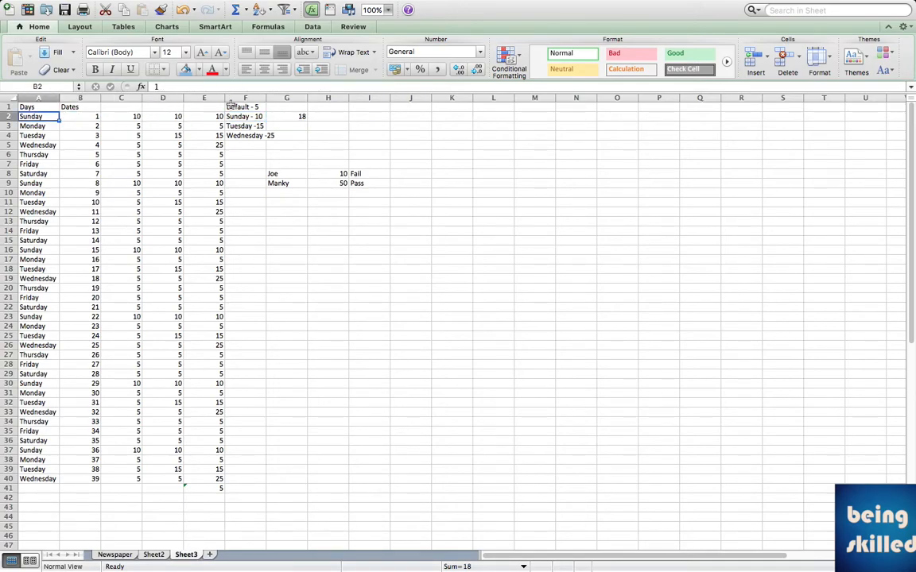
# Step: Start an IF formula in cell J2 with an OR test whose first condition is A2="Sunday"
pyautogui.click(302, 116)
pyautogui.press('Right')
pyautogui.press('Right')
pyautogui.press('Right')
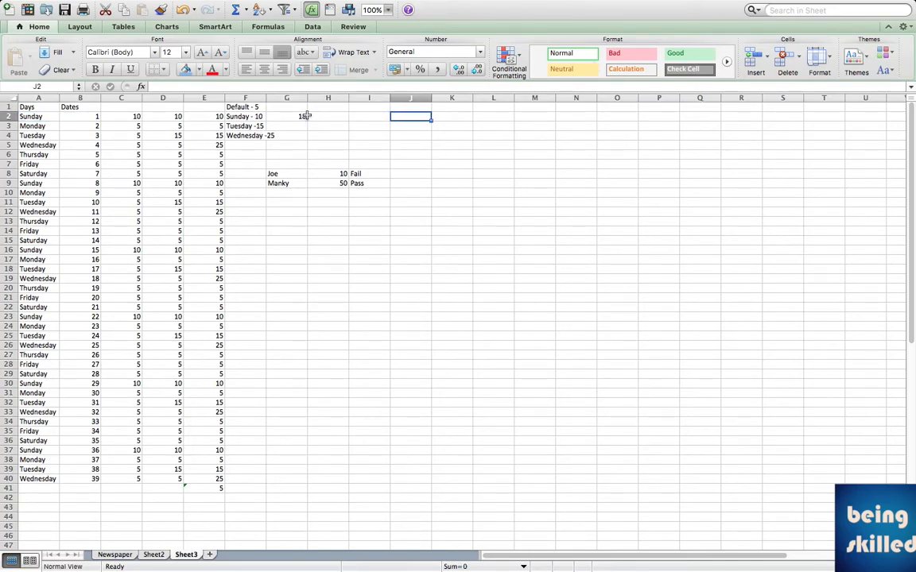
pyautogui.write('=')
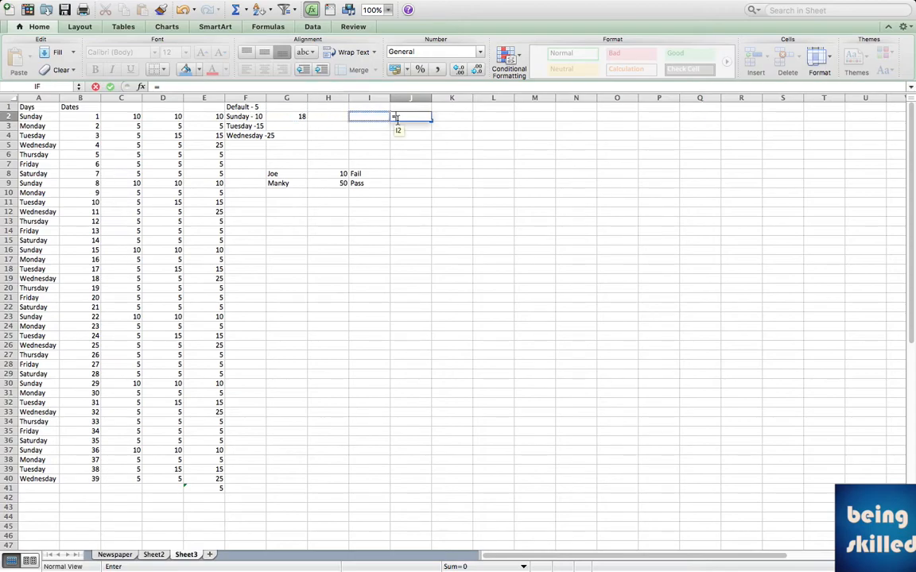
pyautogui.write('IF(A')
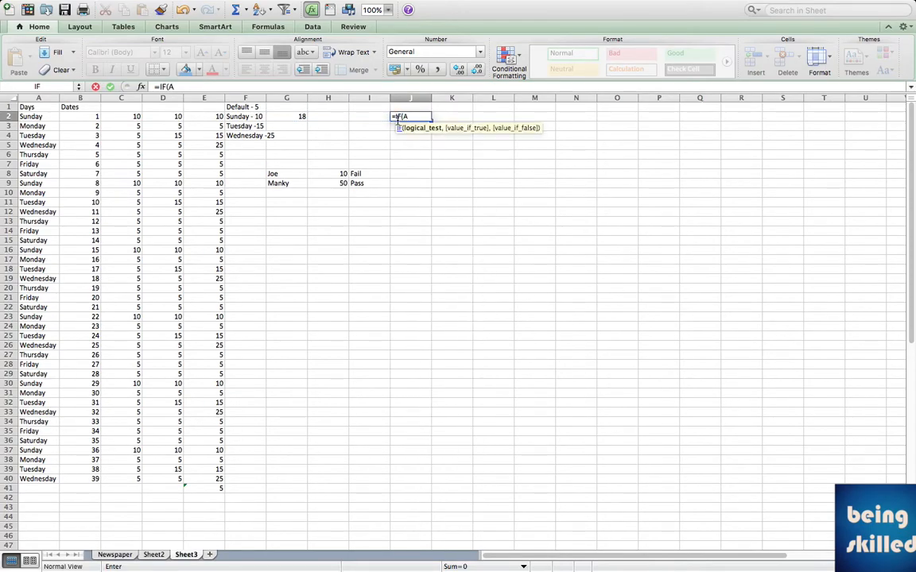
pyautogui.press('BackSpace')
pyautogui.write('OR(')
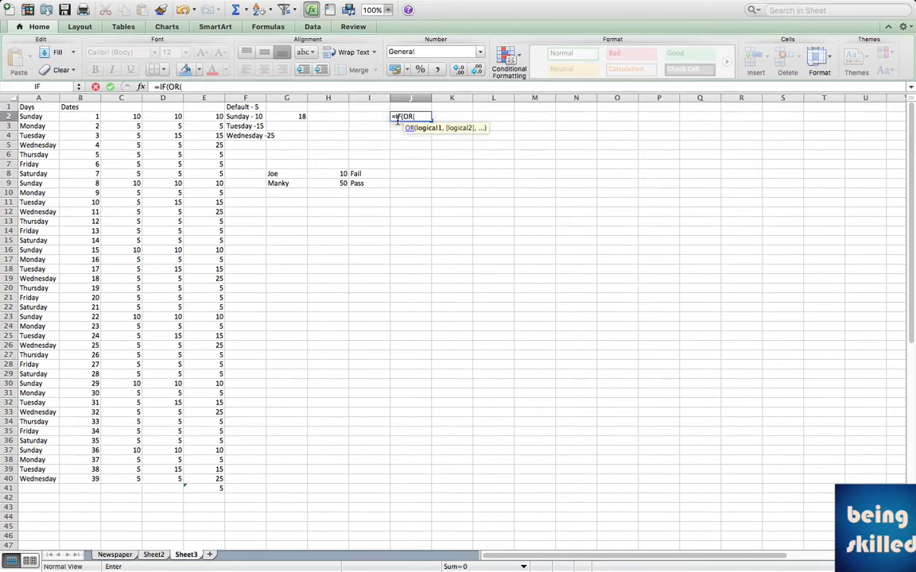
pyautogui.click(49, 120)
pyautogui.write('="Sunday"')
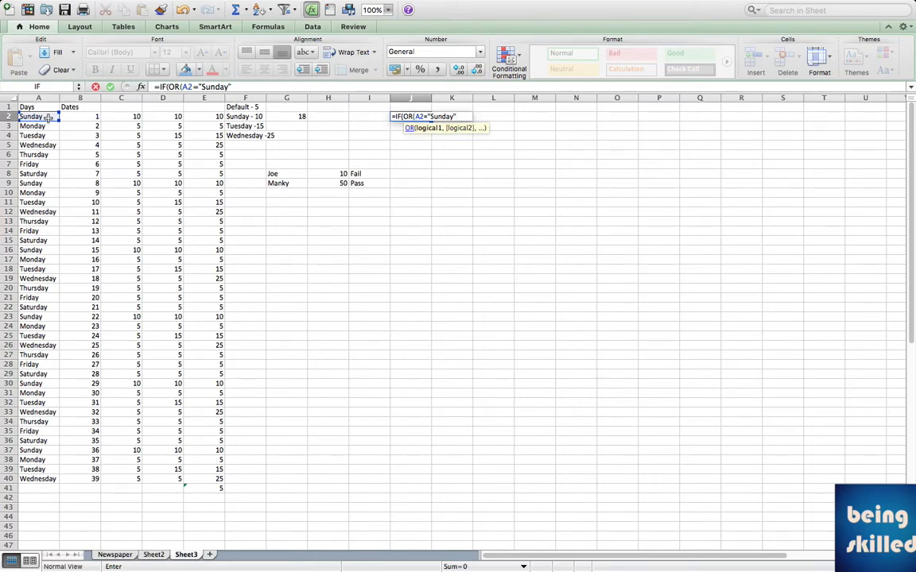
# Step: Add the conditions A2="Tuesday" and A2="Wednesday" to the OR test and close its parenthesis
pyautogui.write(',')
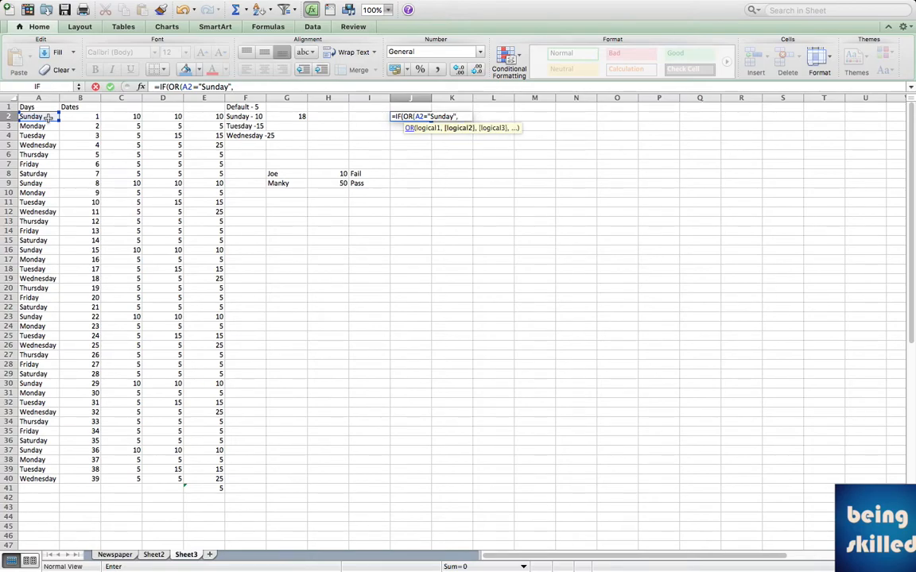
pyautogui.write('A2="')
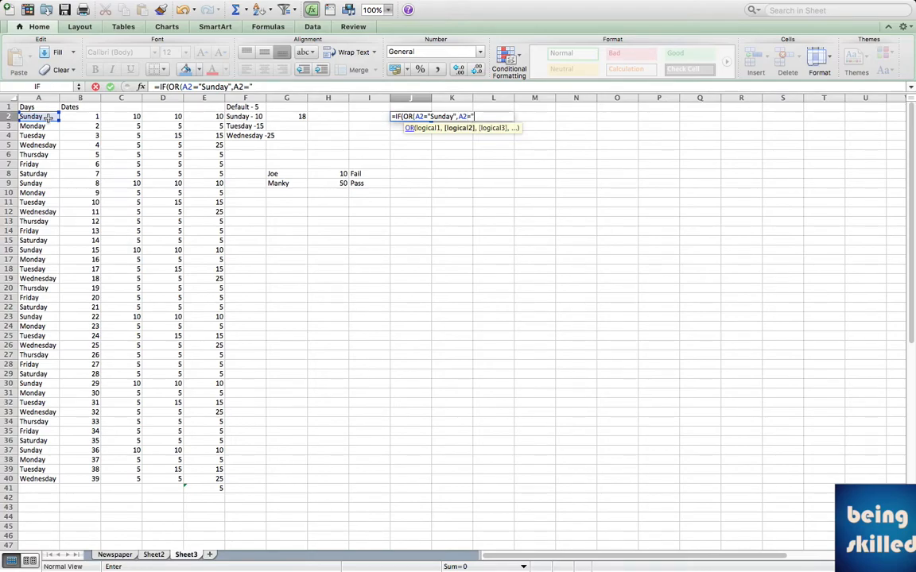
pyautogui.write('Tuesday",')
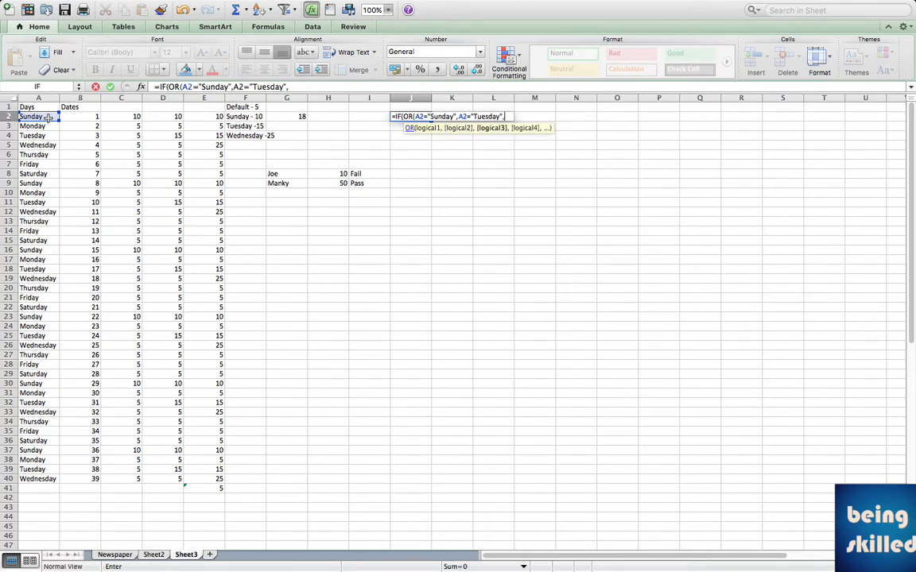
pyautogui.write('A2="Wed')
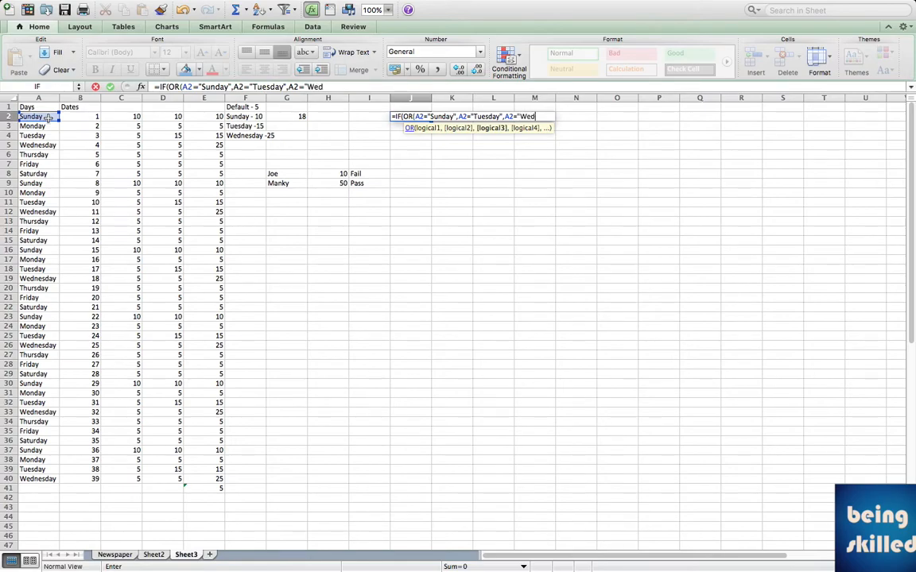
pyautogui.write('nesday"')
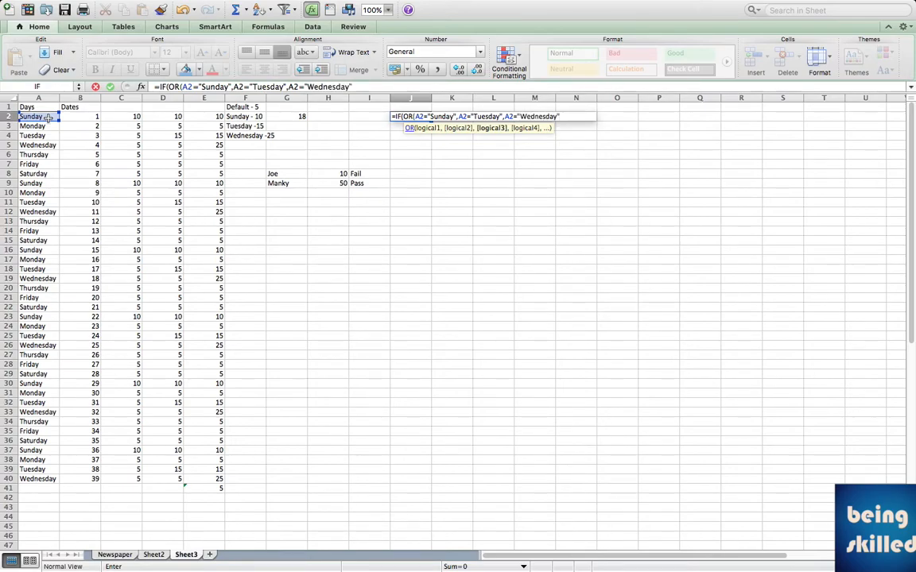
pyautogui.write('),')
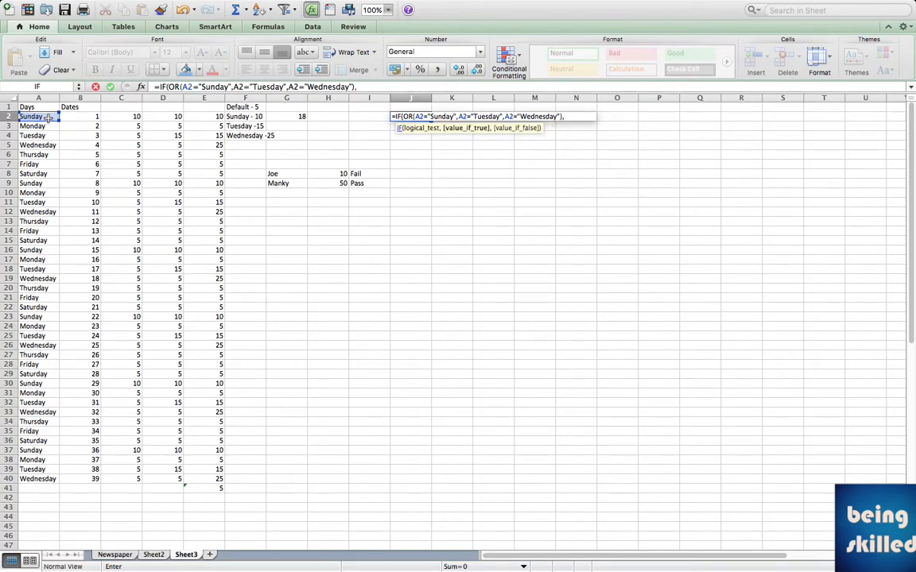
# Step: Complete the J2 formula with 18 as the true value and 5 as the false value
pyautogui.write('18,')
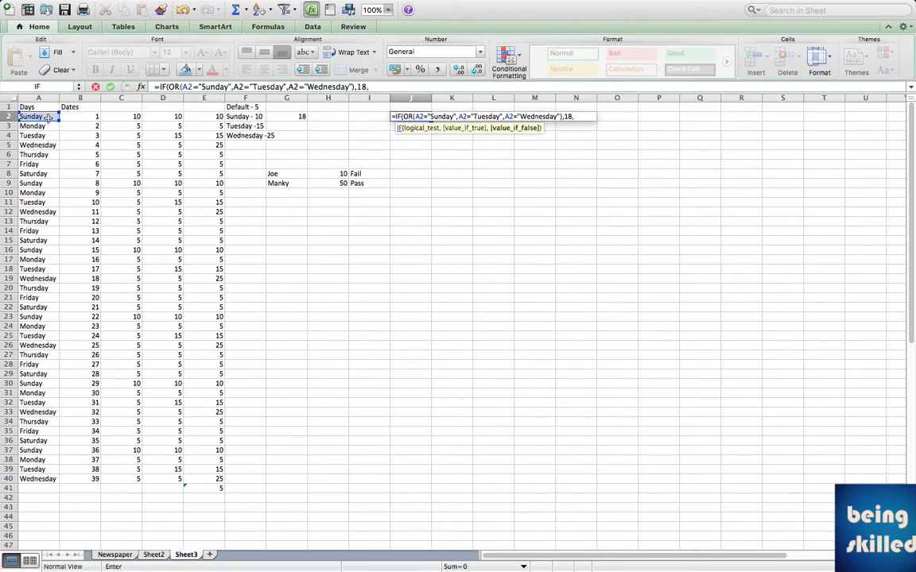
pyautogui.write('5)')
pyautogui.press('Return')
pyautogui.press('Up')
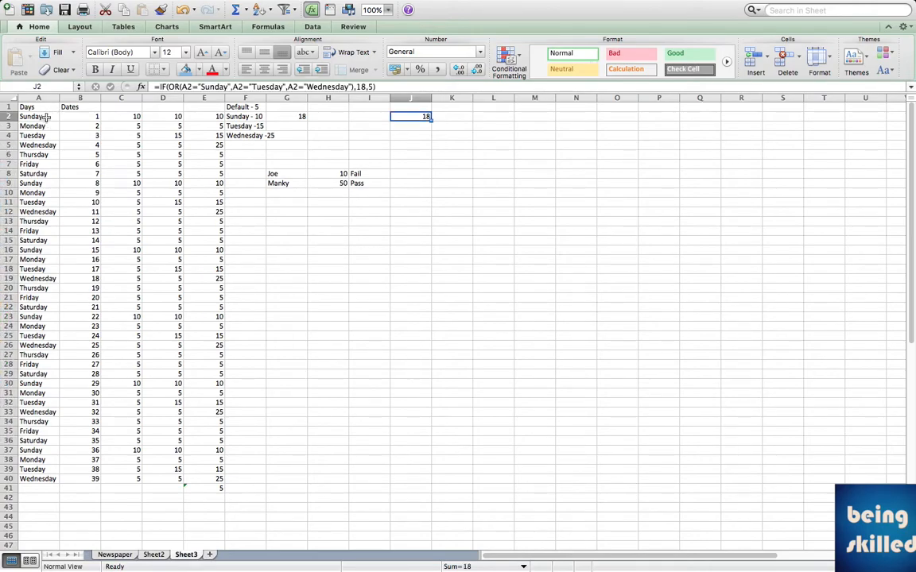
# Step: Fill the OR-based IF formula from J2 down column J to row 41
pyautogui.click(46, 117)
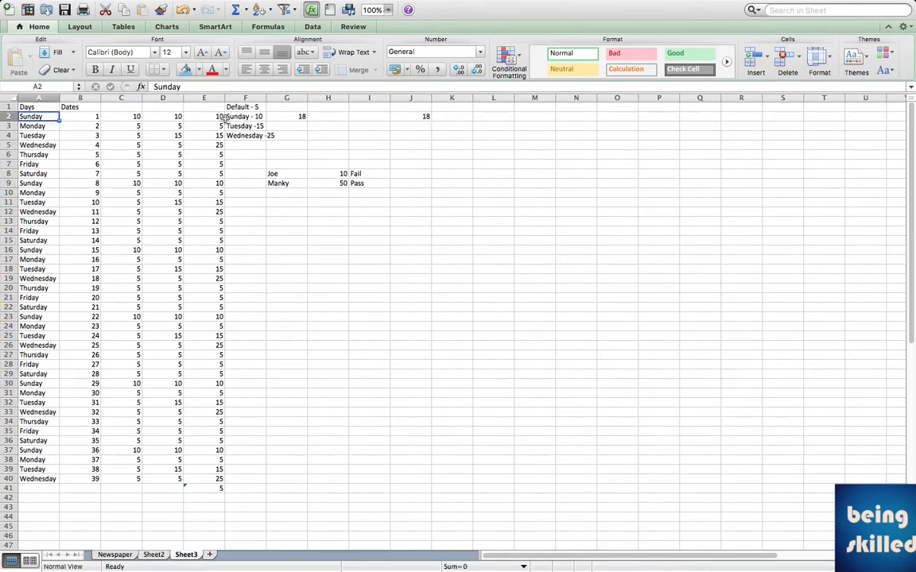
pyautogui.click(426, 116)
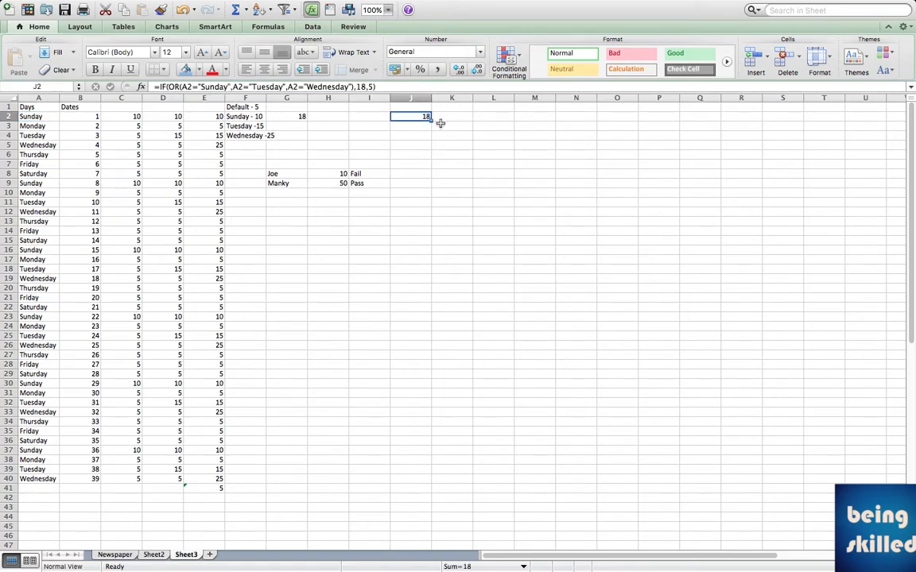
pyautogui.moveTo(450, 126); pyautogui.dragTo(449, 486)
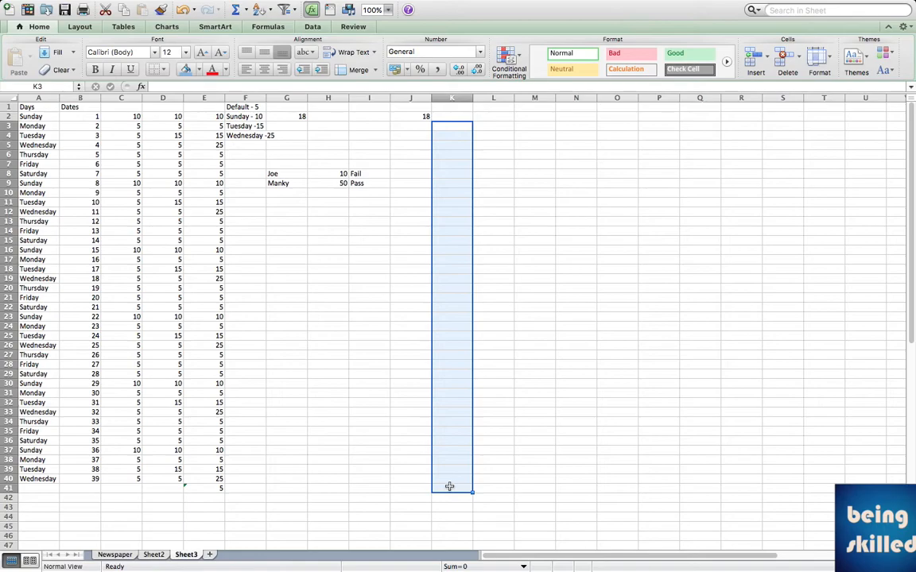
pyautogui.click(449, 486)
pyautogui.click(425, 117)
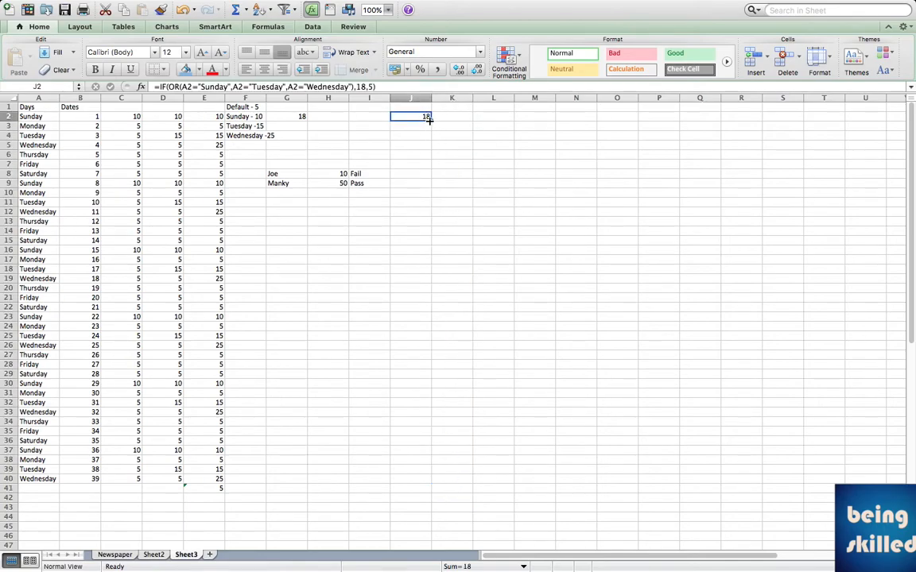
pyautogui.moveTo(429, 120); pyautogui.dragTo(434, 495)
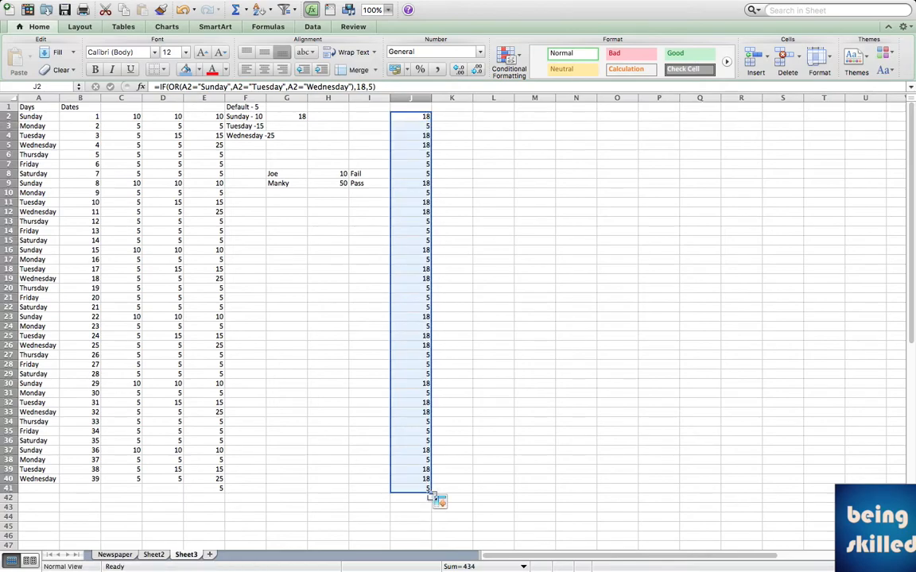
# Step: Check the column J results for Tuesday and Wednesday in rows 4 and 5, and for Sunday in J2
pyautogui.click(401, 240)
pyautogui.moveTo(413, 145); pyautogui.dragTo(413, 144)
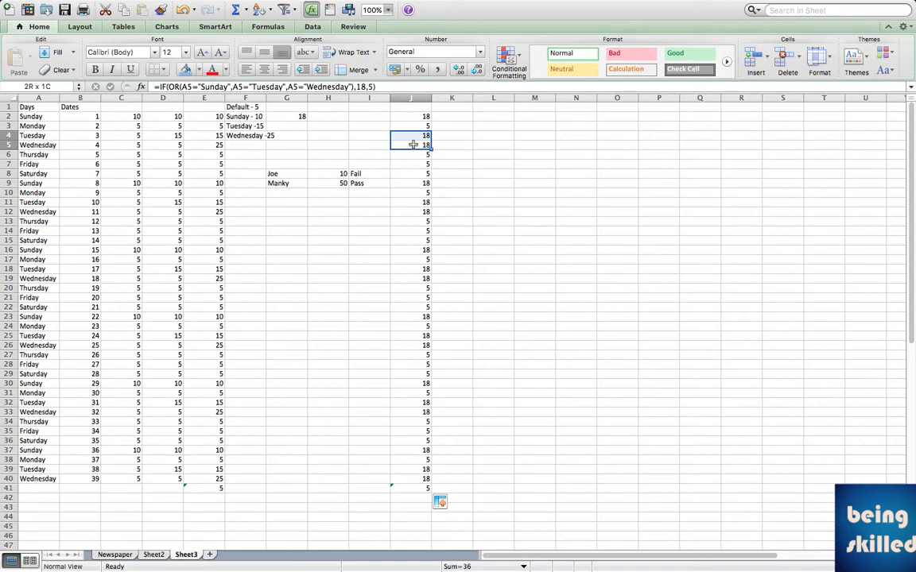
pyautogui.press('super+shift+Left')
pyautogui.press('super+shift+Left')
pyautogui.press('Up')
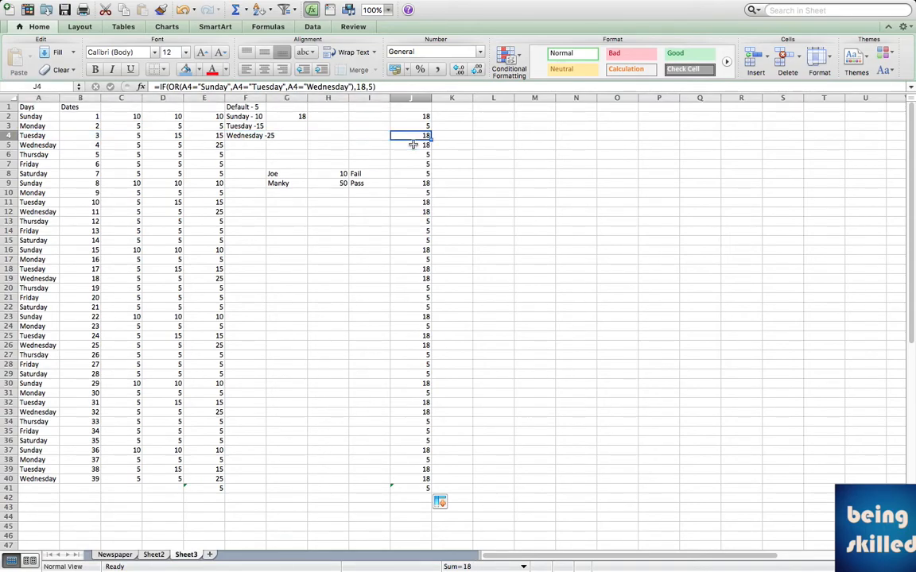
pyautogui.press('Up')
pyautogui.press('Up')
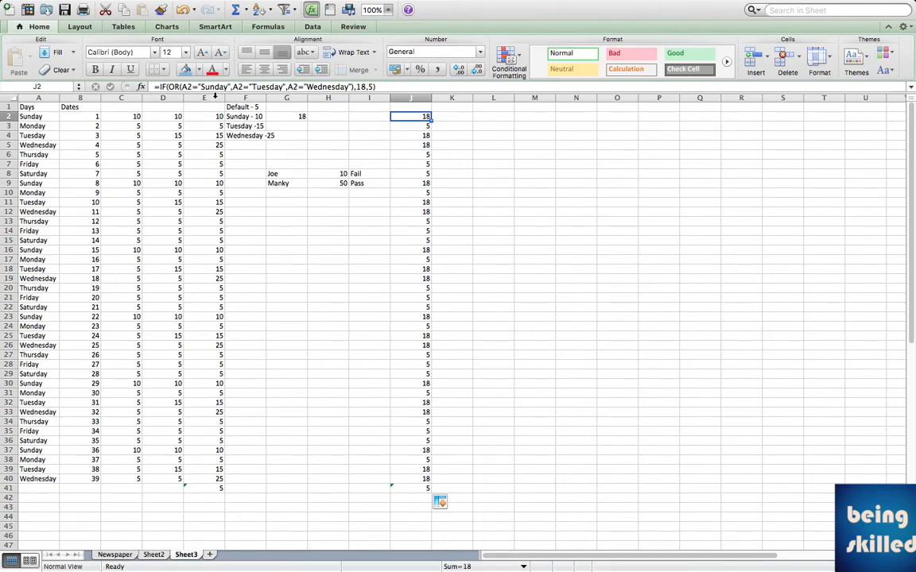
# Step: Highlight the OR test in the J2 formula and try AND in place of OR
pyautogui.moveTo(160, 86); pyautogui.dragTo(353, 85)
pyautogui.click(199, 85)
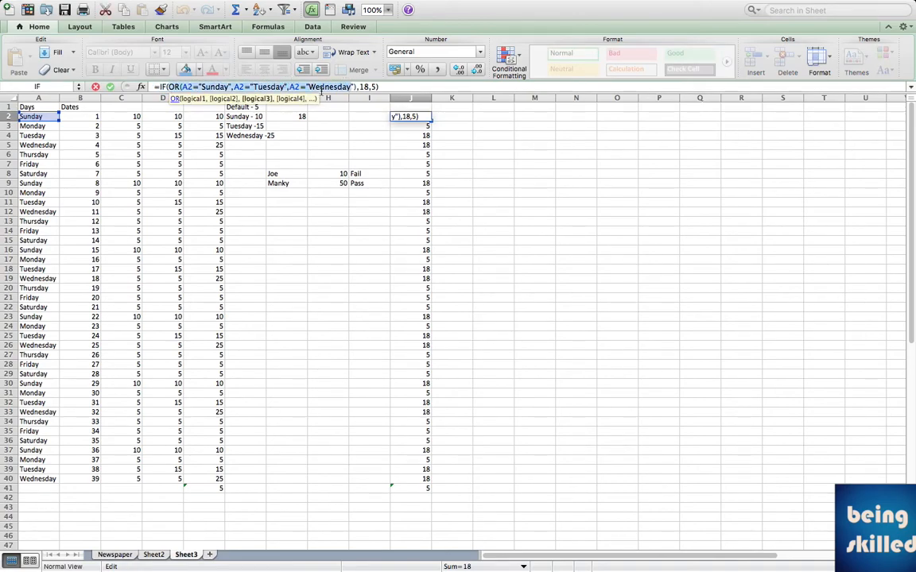
pyautogui.click(169, 86)
pyautogui.write('AND')
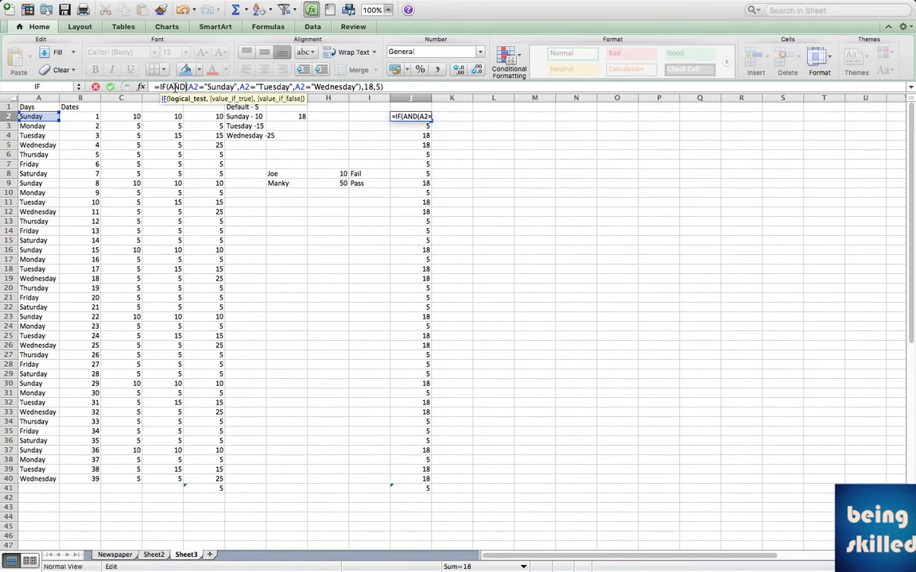
# Step: Change AND back to OR in the J2 formula and commit it
pyautogui.press('BackSpace')
pyautogui.press('BackSpace')
pyautogui.press('BackSpace')
pyautogui.write('OR')
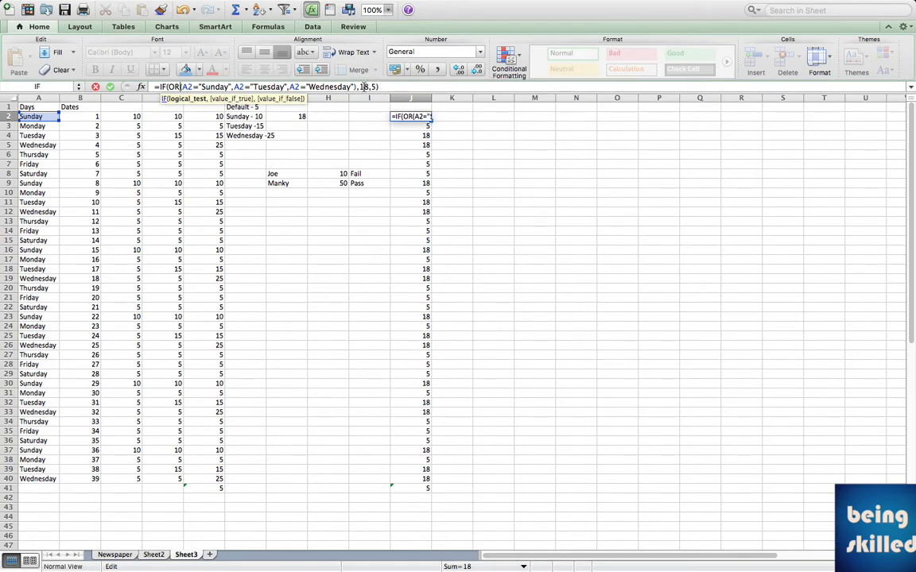
pyautogui.press('Return')
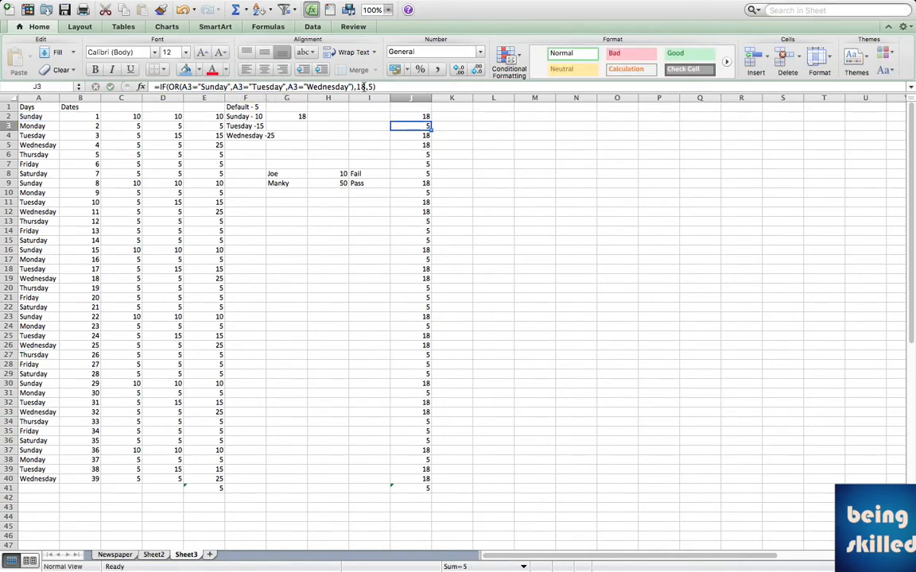
# Step: Compare the column J results in rows 40, 2 and 9 with the days and the price notes in column F
pyautogui.click(426, 480)
pyautogui.moveTo(428, 481); pyautogui.dragTo(39, 469)
pyautogui.moveTo(427, 118); pyautogui.dragTo(316, 139)
pyautogui.click(242, 119)
pyautogui.moveTo(239, 125); pyautogui.dragTo(255, 136)
pyautogui.click(425, 183)
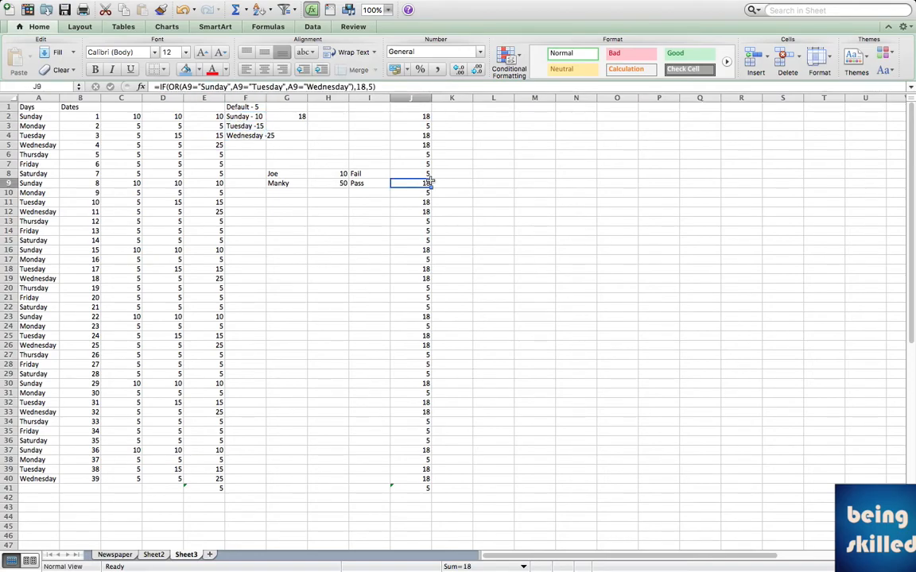